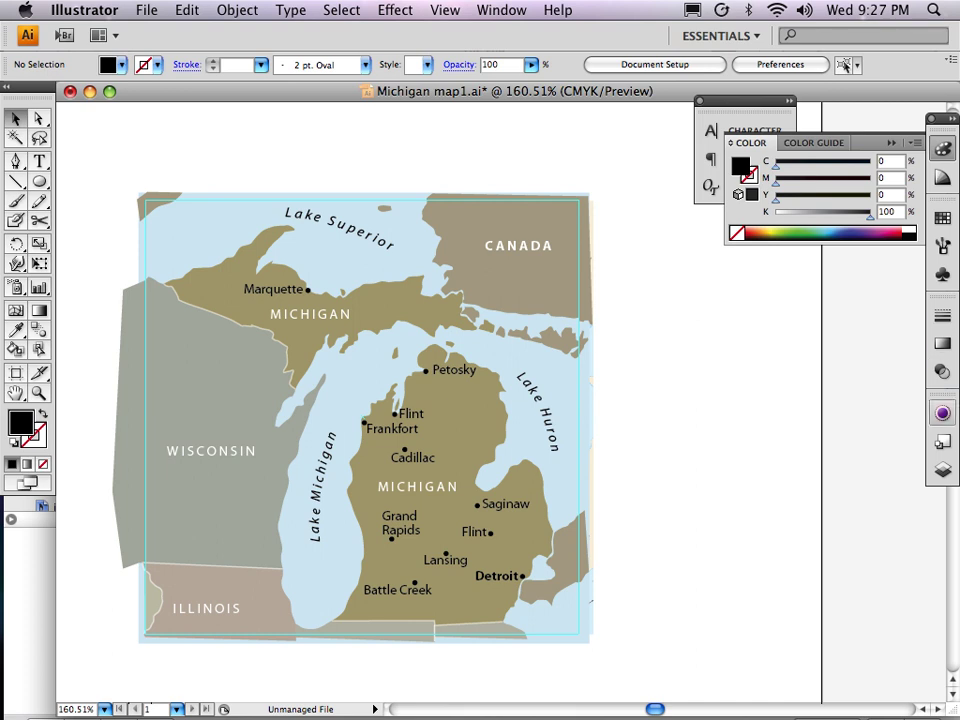
- Hide the Michigan, Other states, Lakes, Labels, City dots and borders layers, and make the roads layer active
{"action": "left_click", "coordinate": [943, 468]}
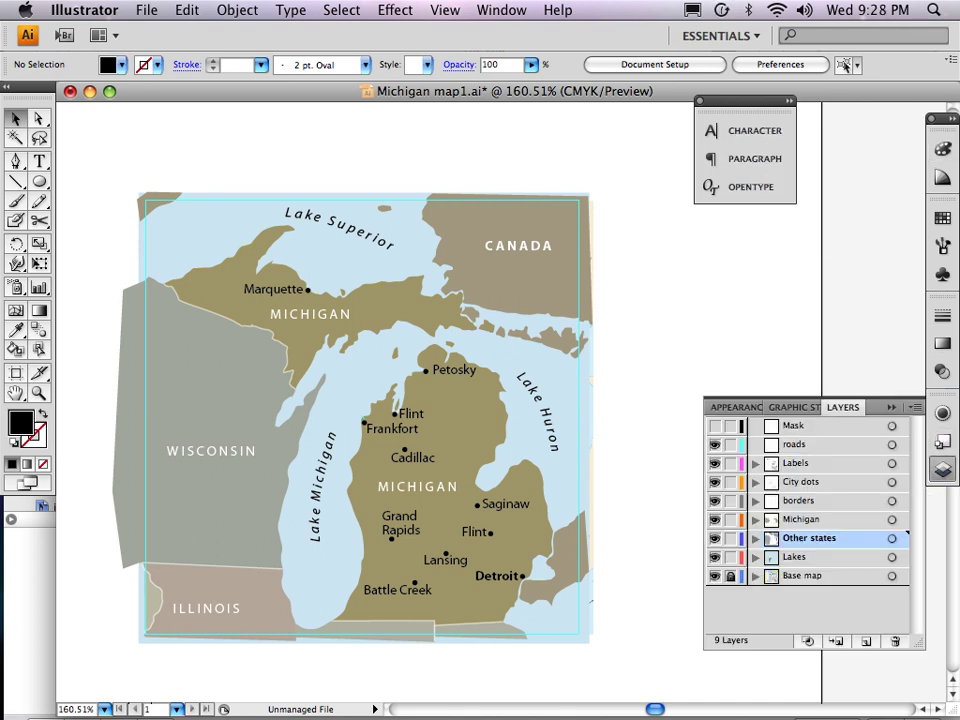
{"action": "left_click", "coordinate": [714, 519]}
{"action": "left_click", "coordinate": [714, 538]}
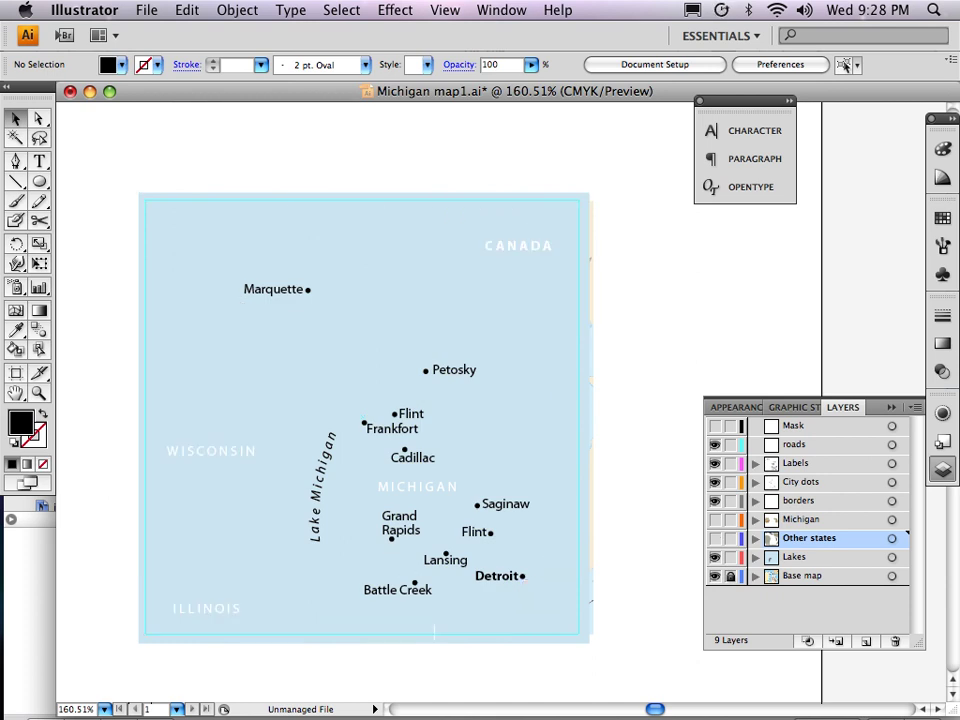
{"action": "left_click", "coordinate": [714, 557]}
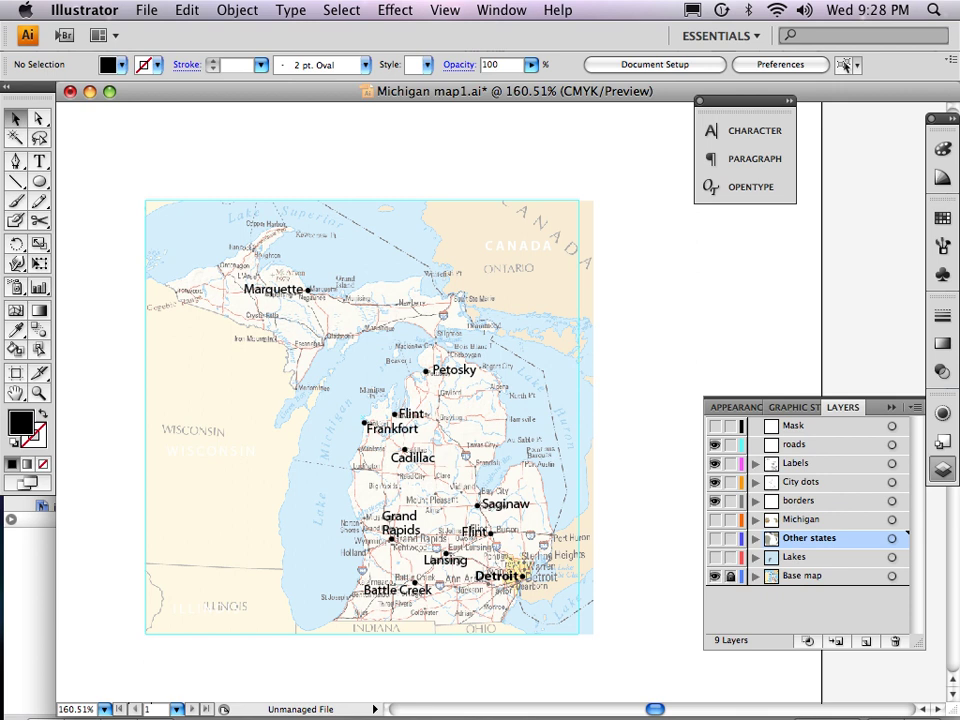
{"action": "left_click_drag", "start_coordinate": [714, 463], "coordinate": [714, 501]}
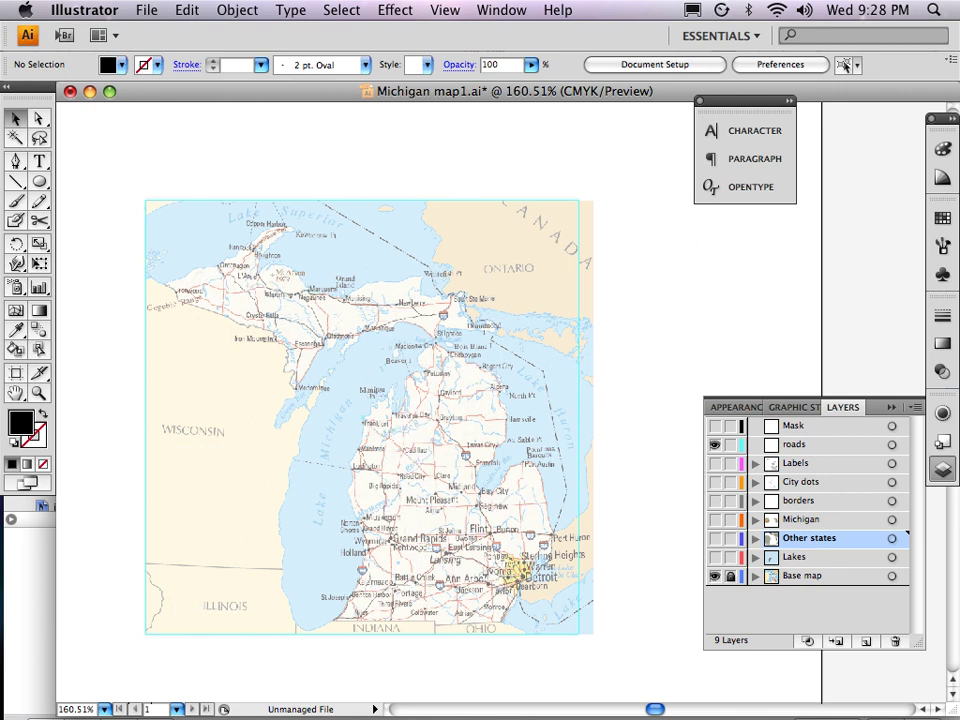
{"action": "key", "text": "z"}
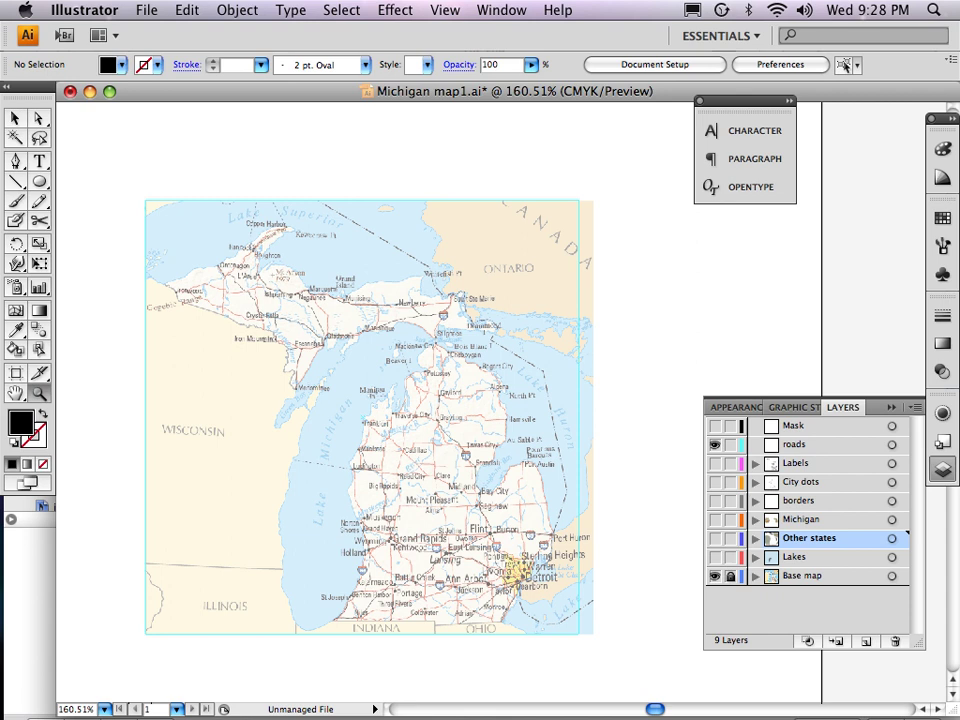
{"action": "left_click", "coordinate": [795, 445]}
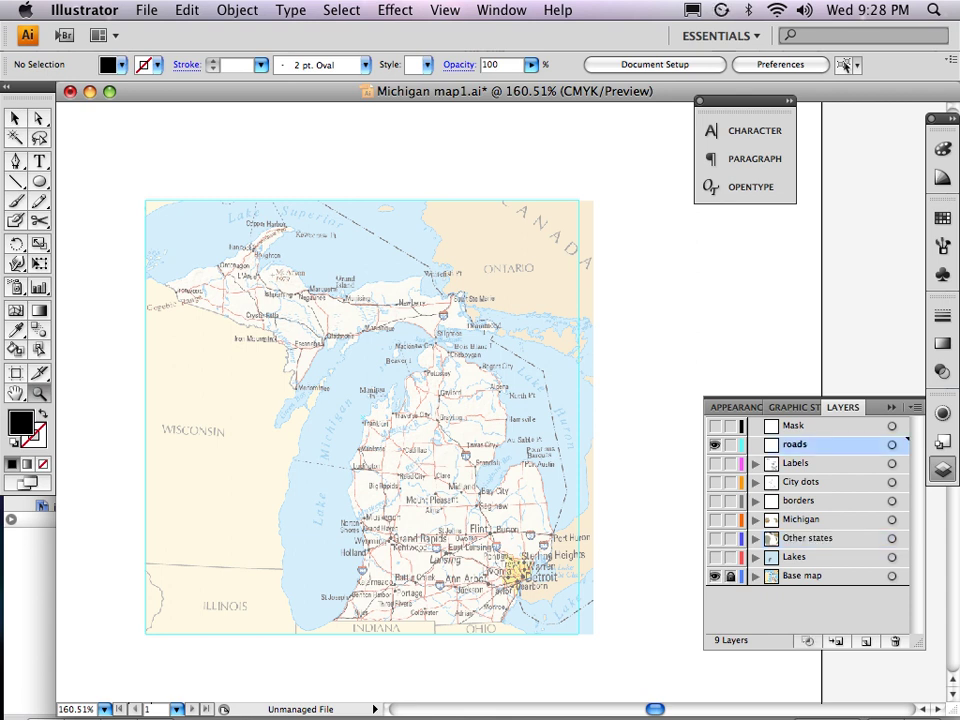
- Examine the highways on the base map across Michigan's lower and upper peninsulas
{"action": "left_click_drag", "start_coordinate": [636, 317], "coordinate": [225, 670]}
{"action": "left_click", "coordinate": [15, 118]}
{"action": "left_click_drag", "start_coordinate": [520, 400], "coordinate": [338, 419]}
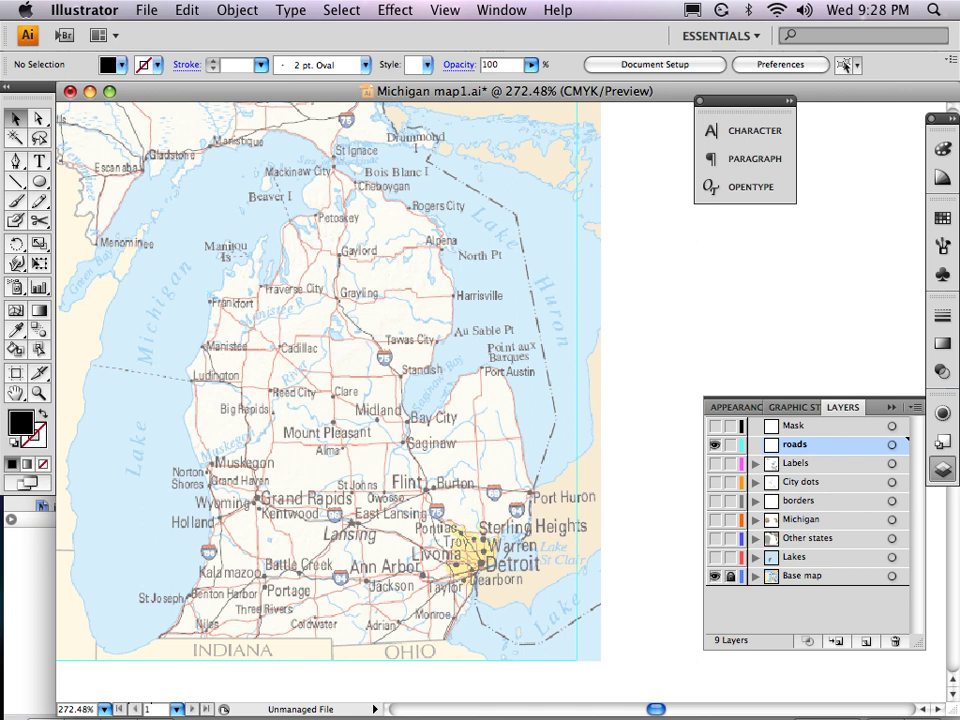
{"action": "scroll", "coordinate": [380, 380], "scroll_direction": "left", "scroll_amount": 6}
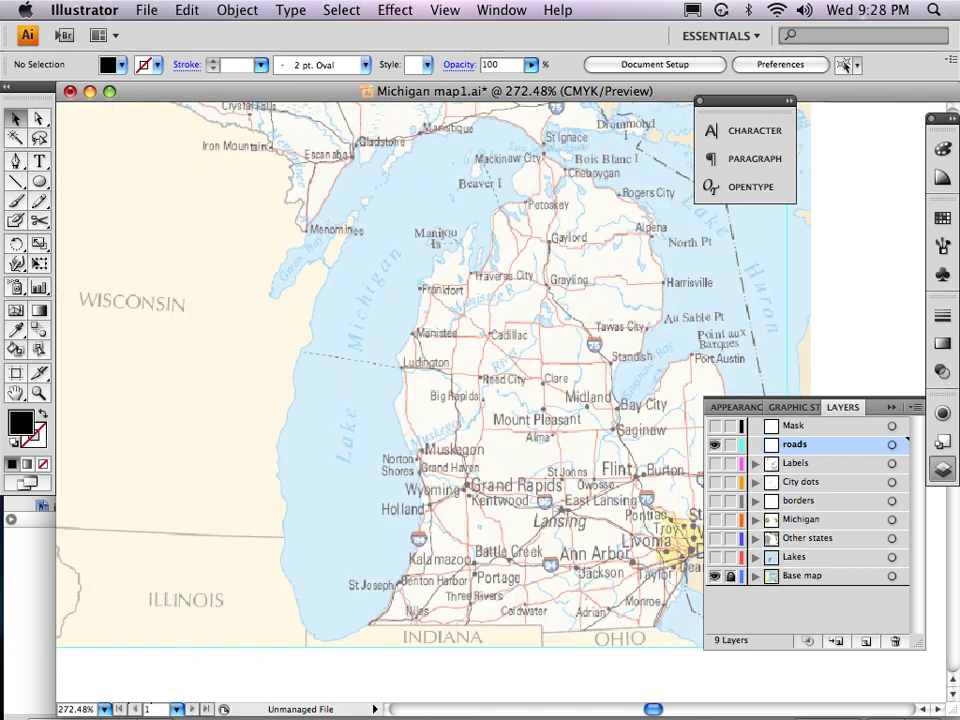
{"action": "scroll", "coordinate": [380, 380], "scroll_direction": "right", "scroll_amount": 6}
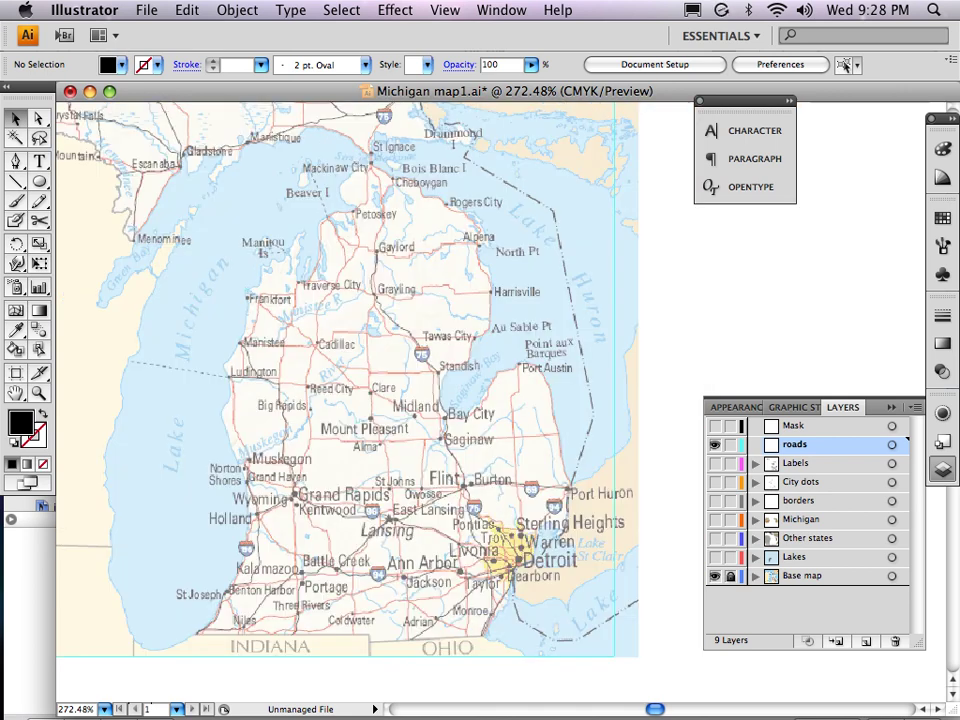
{"action": "scroll", "coordinate": [380, 380], "scroll_direction": "up", "scroll_amount": 5}
{"action": "scroll", "coordinate": [380, 380], "scroll_direction": "left", "scroll_amount": 6}
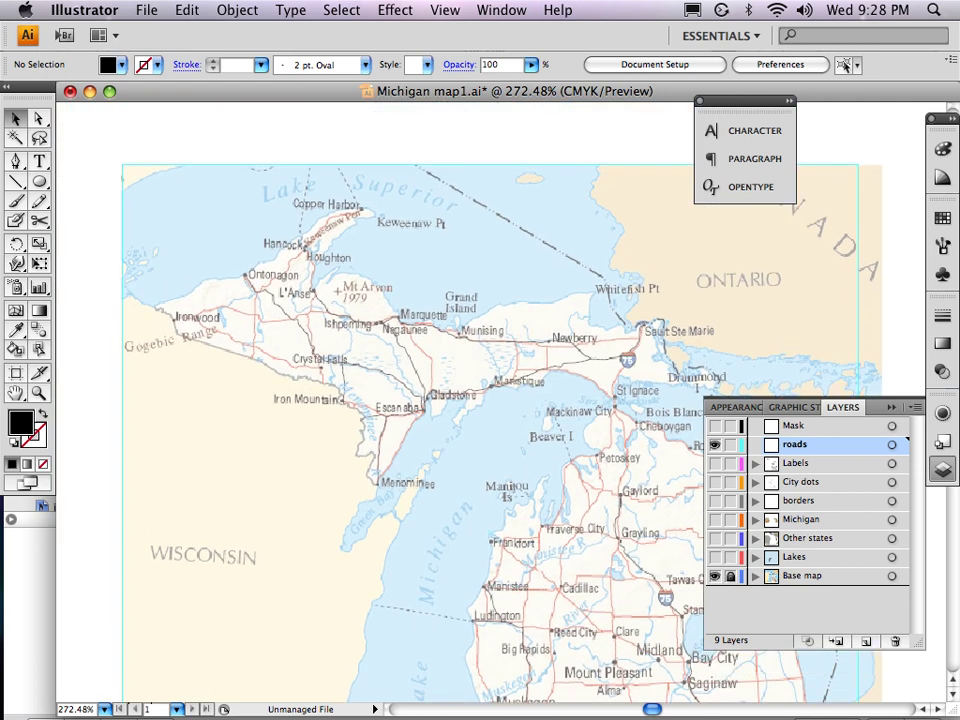
{"action": "scroll", "coordinate": [380, 380], "scroll_direction": "down", "scroll_amount": 5}
{"action": "scroll", "coordinate": [380, 380], "scroll_direction": "right", "scroll_amount": 5}
{"action": "scroll", "coordinate": [380, 380], "scroll_direction": "up", "scroll_amount": 3}
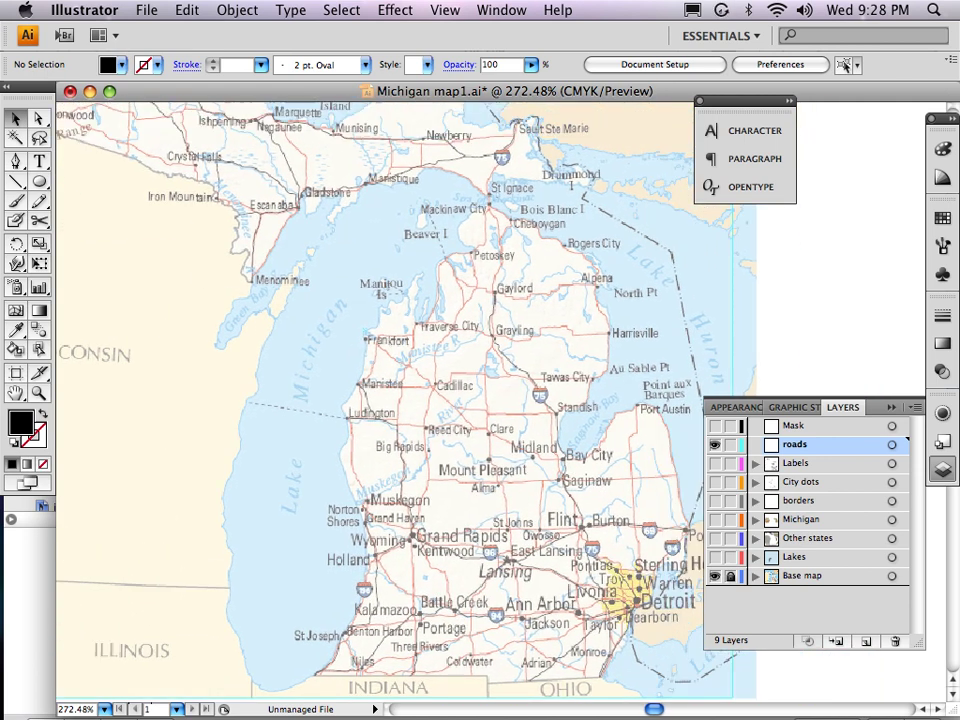
{"action": "scroll", "coordinate": [370, 400], "scroll_direction": "down", "scroll_amount": 2}
{"action": "scroll", "coordinate": [370, 400], "scroll_direction": "right", "scroll_amount": 1}
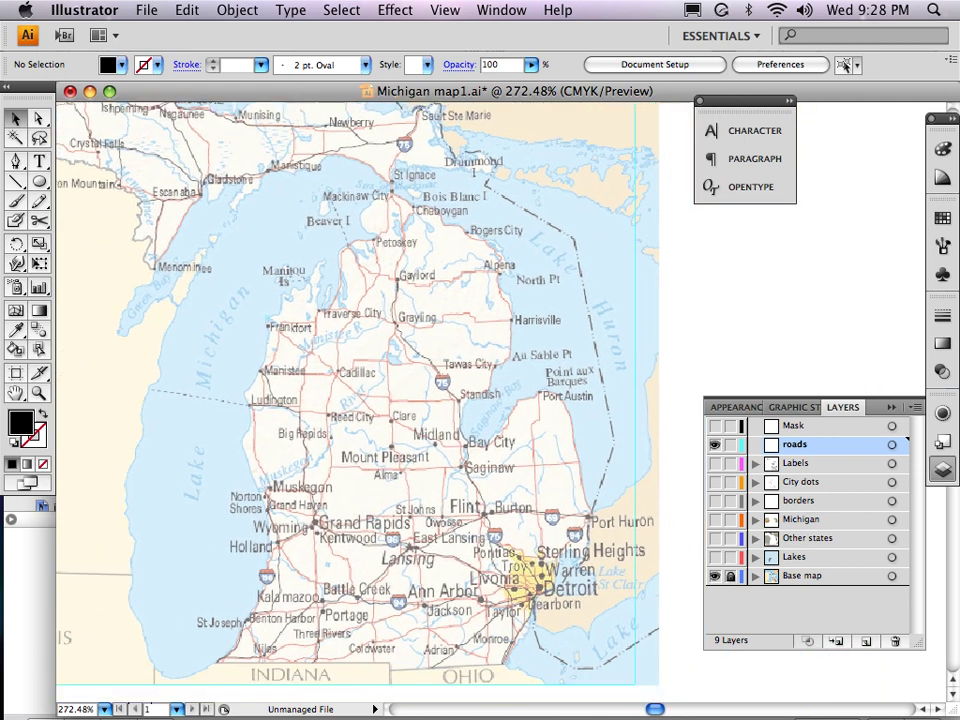
- Prepare the Pen tool with no fill and a black stroke at 100% K
{"action": "key", "text": "p"}
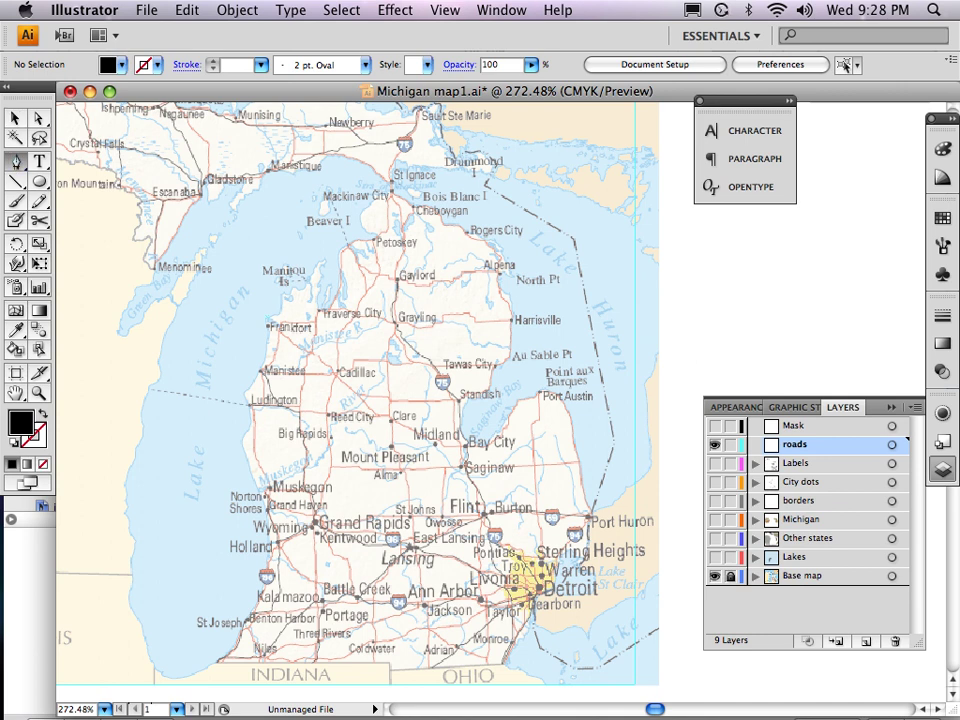
{"action": "key", "text": "F7"}
{"action": "key", "text": "F6"}
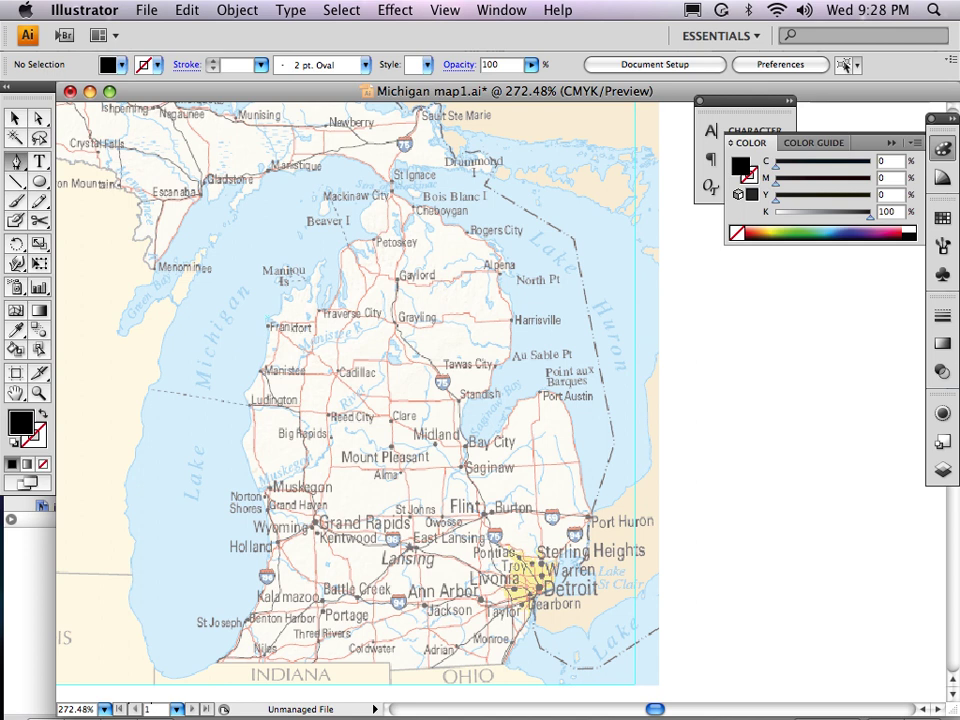
{"action": "key", "text": "slash"}
{"action": "key", "text": "x"}
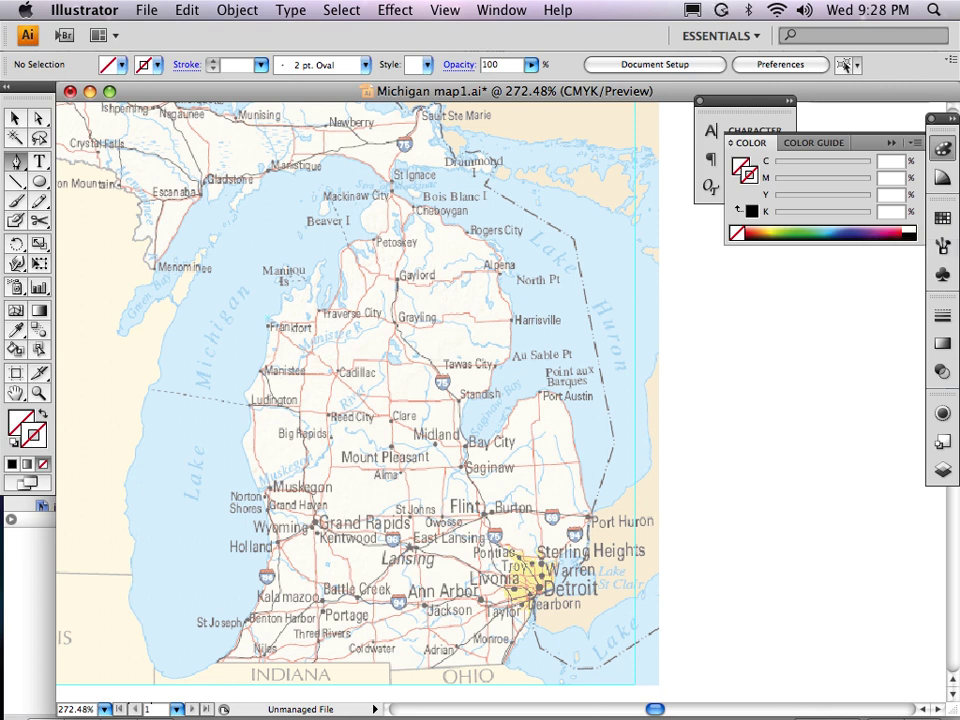
{"action": "left_click", "coordinate": [908, 233]}
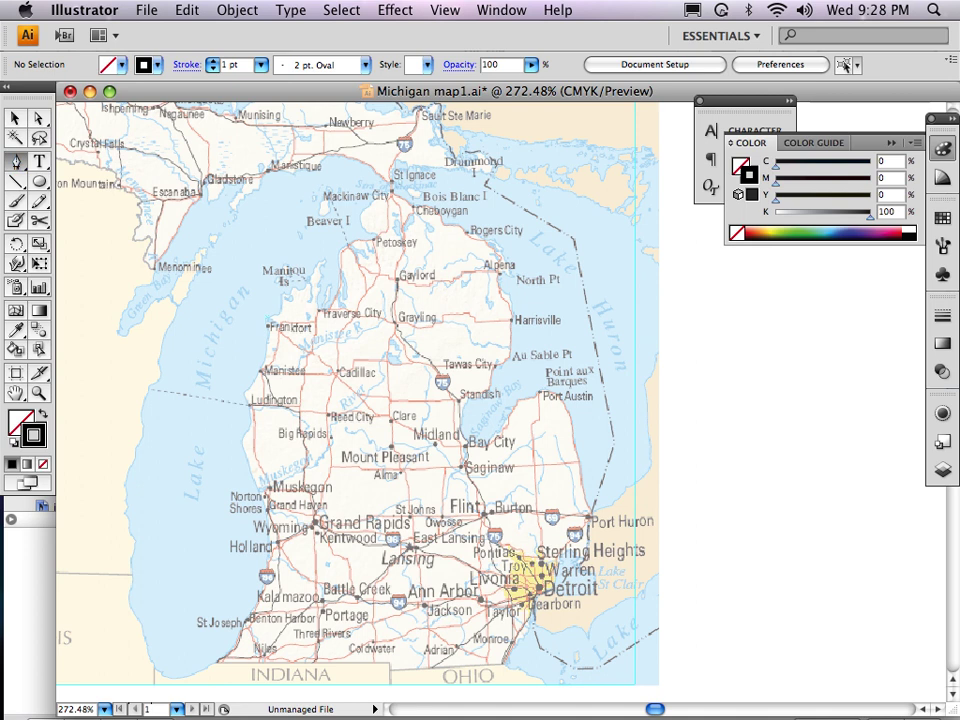
- Trace Interstate 75 with the Pen tool from Detroit through Flint and Saginaw up to Bay City
{"action": "key", "text": "z"}
{"action": "left_click_drag", "start_coordinate": [151, 164], "coordinate": [705, 705]}
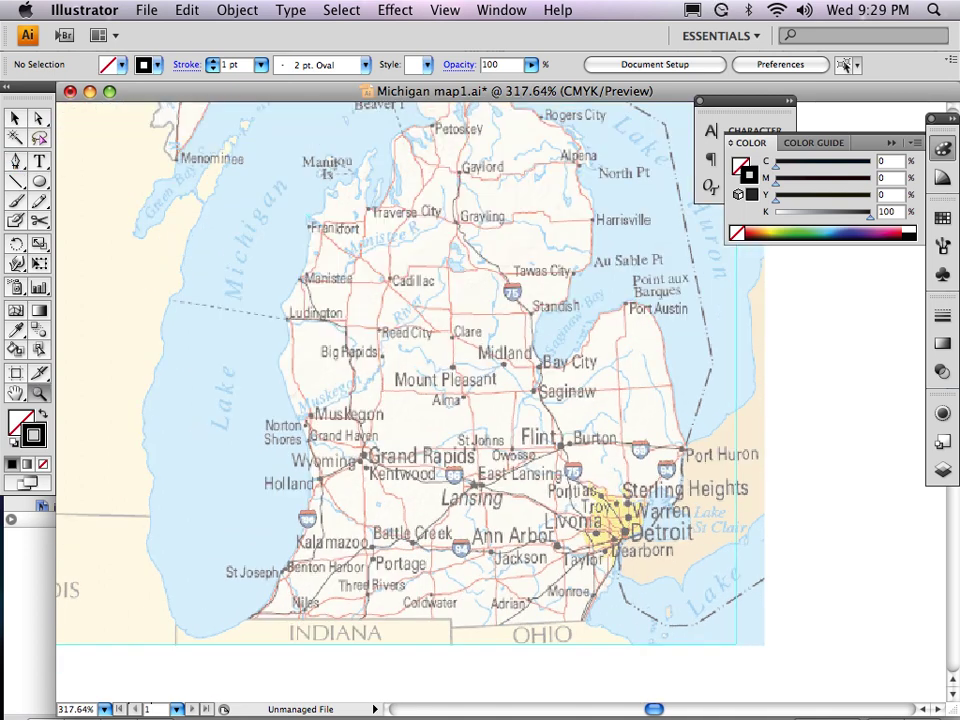
{"action": "key", "text": "p"}
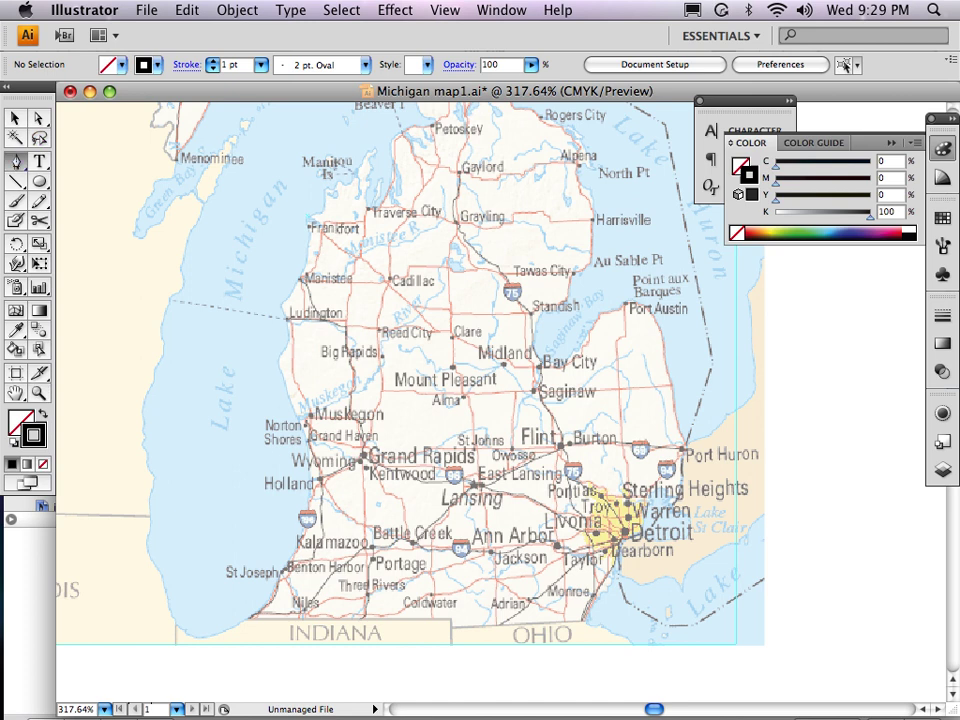
{"action": "scroll", "coordinate": [400, 380], "scroll_direction": "right", "scroll_amount": 4}
{"action": "scroll", "coordinate": [400, 380], "scroll_direction": "up", "scroll_amount": 3}
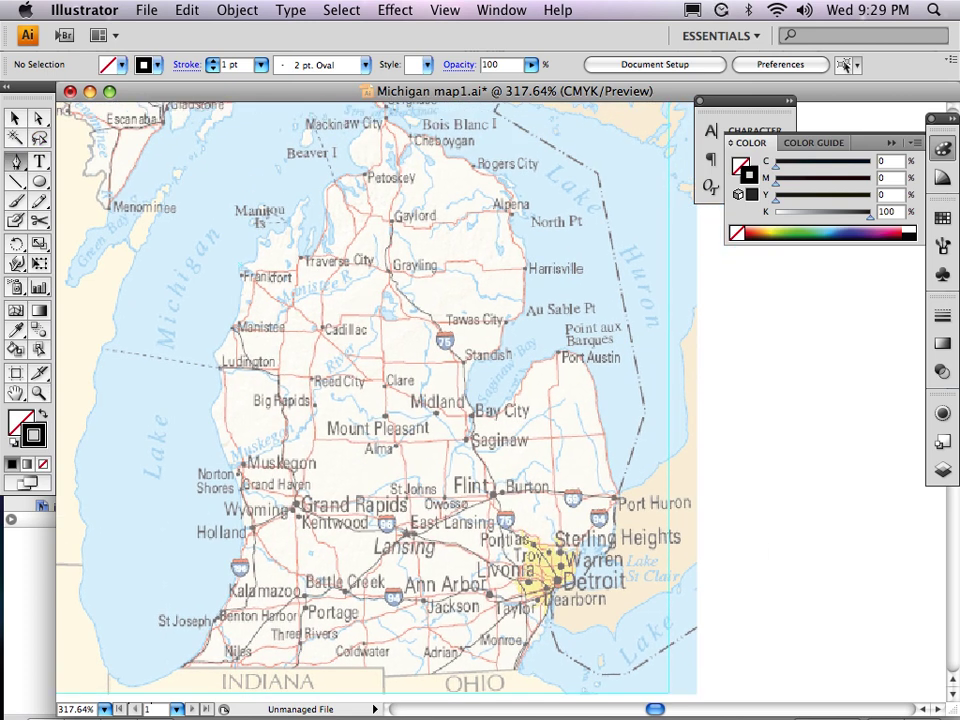
{"action": "left_click", "coordinate": [557, 580]}
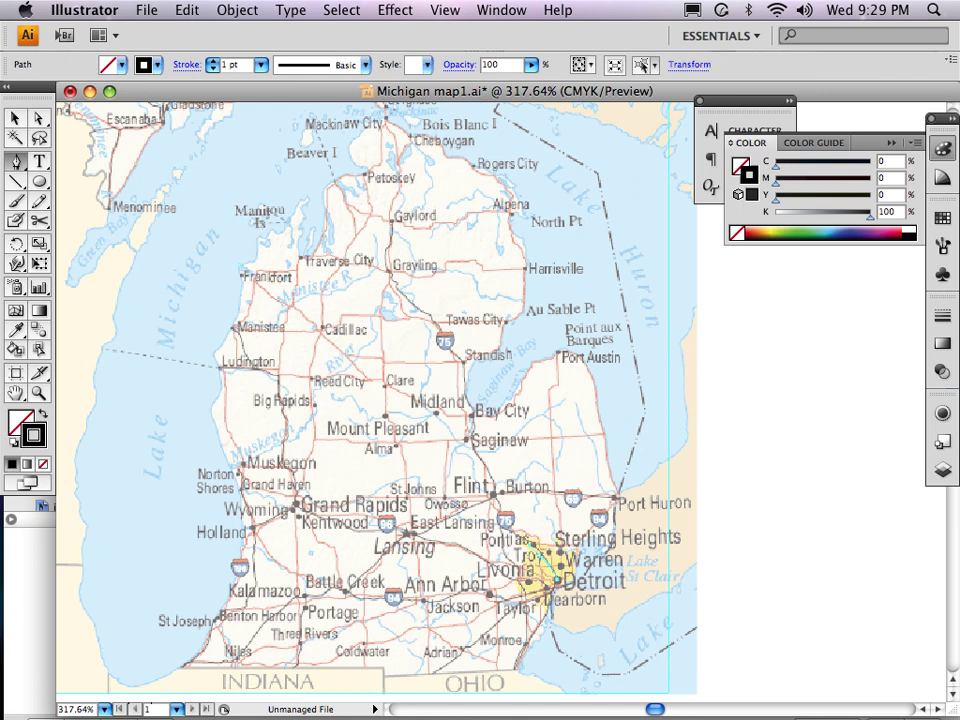
{"action": "left_click_drag", "start_coordinate": [542, 557], "coordinate": [530, 545]}
{"action": "left_click", "coordinate": [506, 527]}
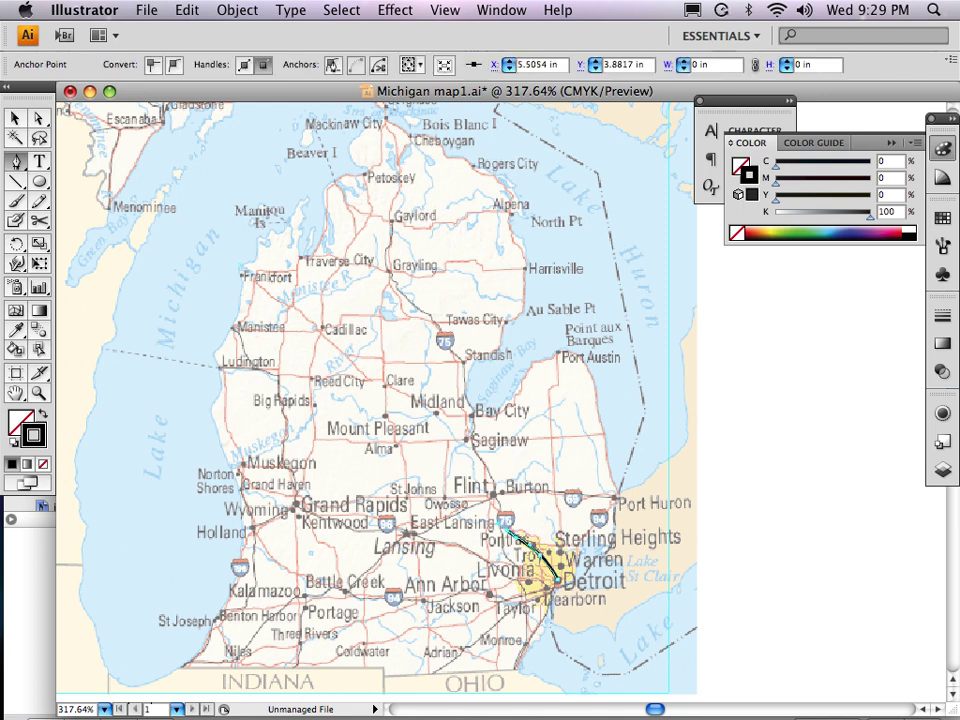
{"action": "left_click", "coordinate": [493, 489]}
{"action": "left_click", "coordinate": [470, 441]}
{"action": "left_click", "coordinate": [471, 408]}
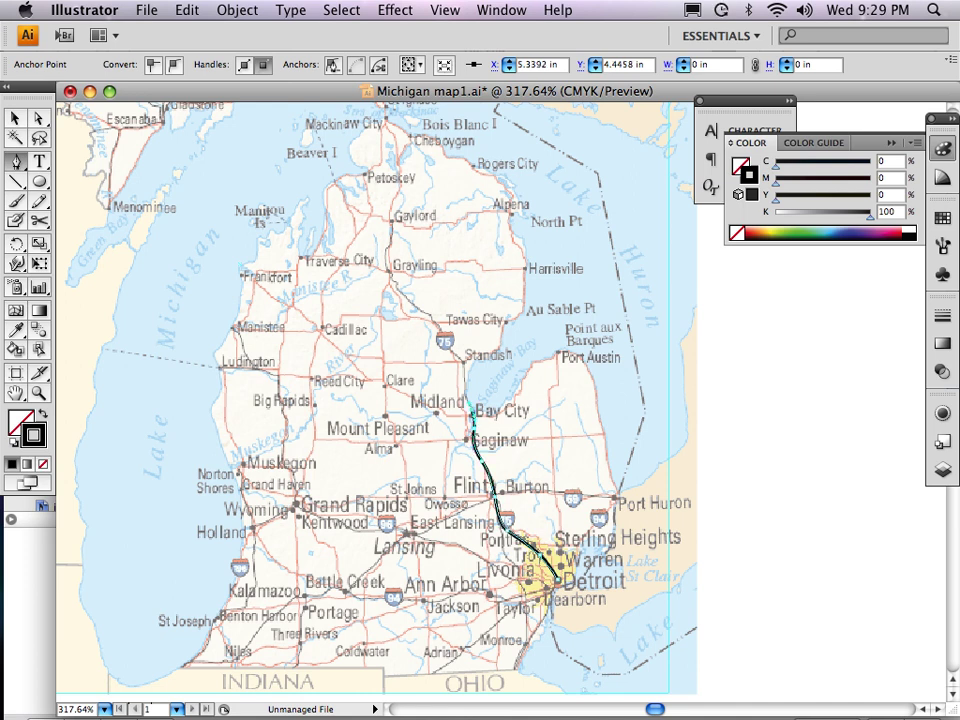
- Continue the Interstate 75 path from Bay City past Standish and Grayling to Gaylord, and deselect it
{"action": "left_click_drag", "start_coordinate": [462, 373], "coordinate": [448, 346]}
{"action": "left_click", "coordinate": [429, 317]}
{"action": "left_click", "coordinate": [394, 283]}
{"action": "left_click_drag", "start_coordinate": [390, 271], "coordinate": [391, 240]}
{"action": "left_click_drag", "start_coordinate": [391, 230], "coordinate": [391, 224]}
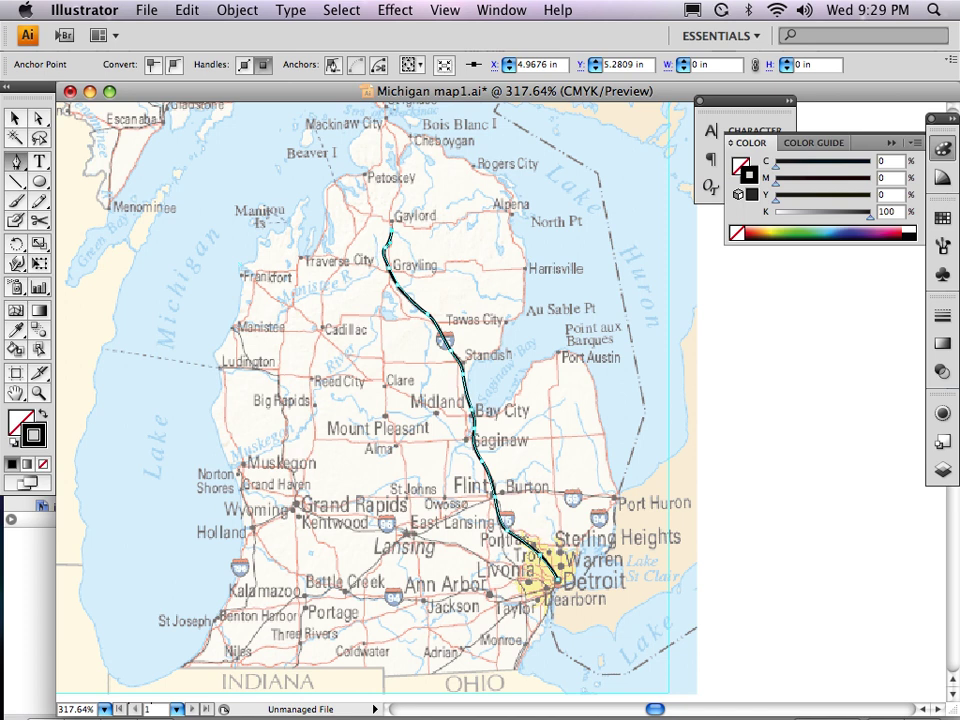
{"action": "left_click", "coordinate": [391, 221]}
{"action": "key", "text": "super+shift+a"}
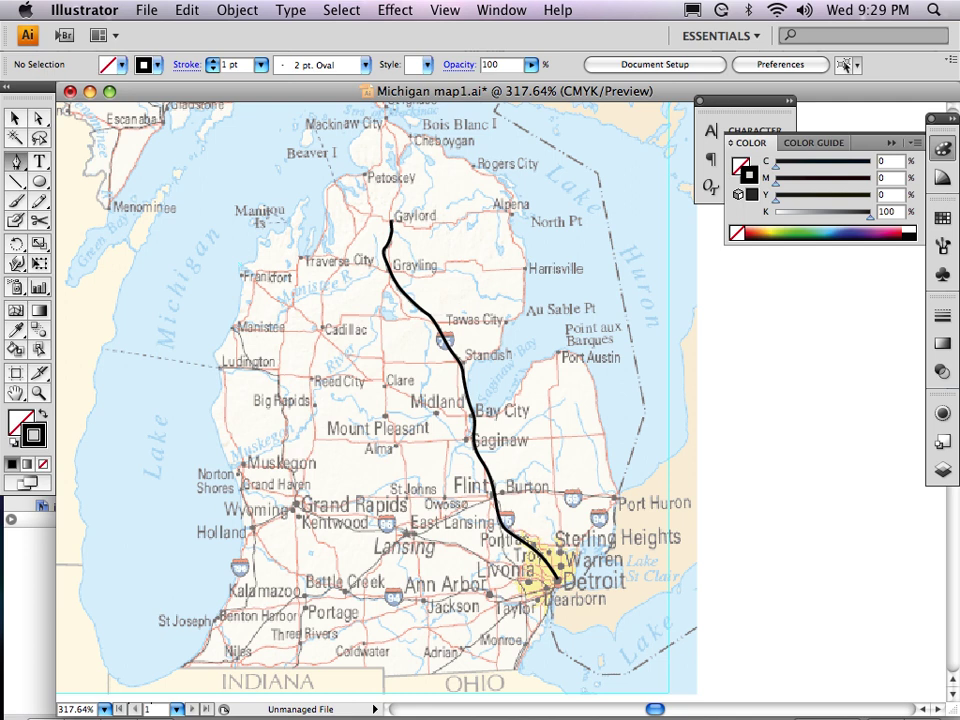
{"action": "left_click", "coordinate": [429, 672]}
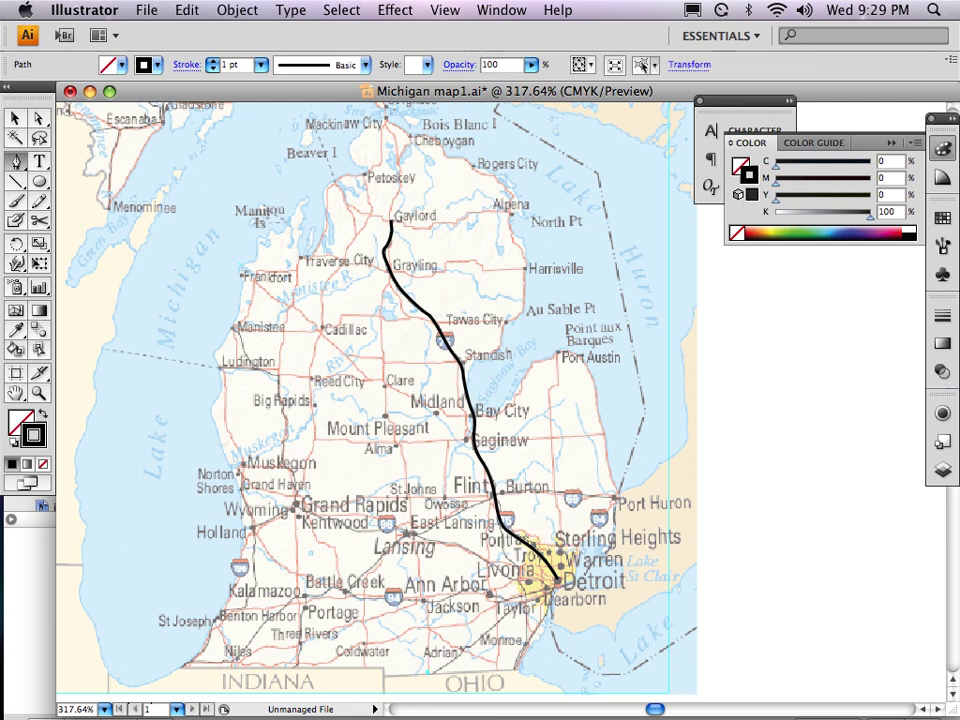
{"action": "left_click", "coordinate": [425, 601]}
{"action": "left_click", "coordinate": [428, 670]}
{"action": "key", "text": "super+z"}
{"action": "key", "text": "super+z"}
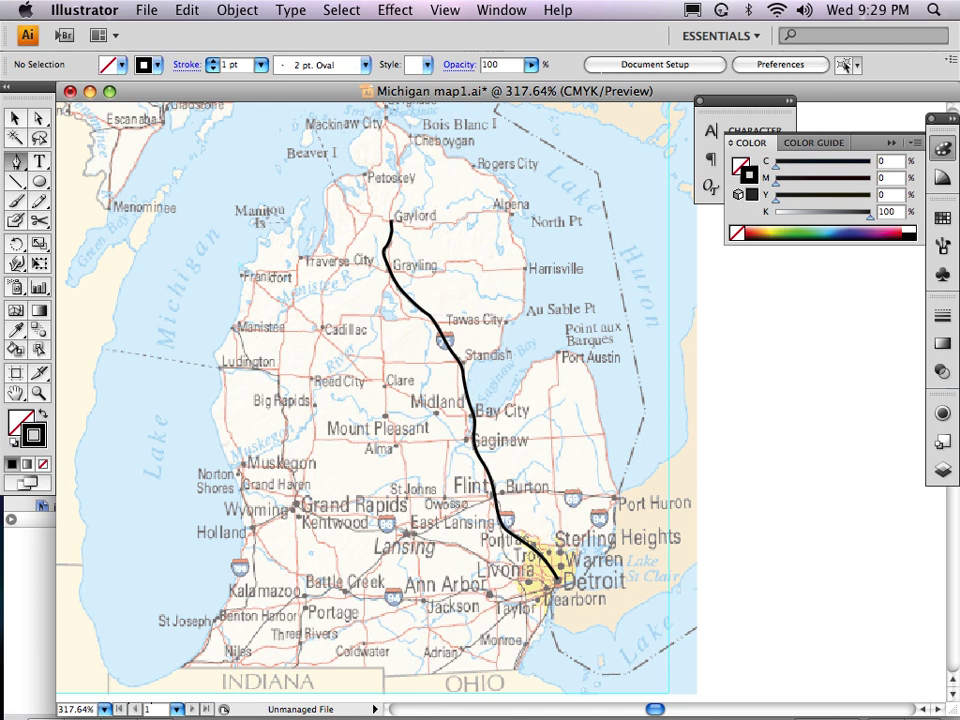
- Trace Interstate 94 from Detroit westward past Ann Arbor and Jackson to the 94 highway shield
{"action": "left_click", "coordinate": [549, 587]}
{"action": "left_click", "coordinate": [518, 578]}
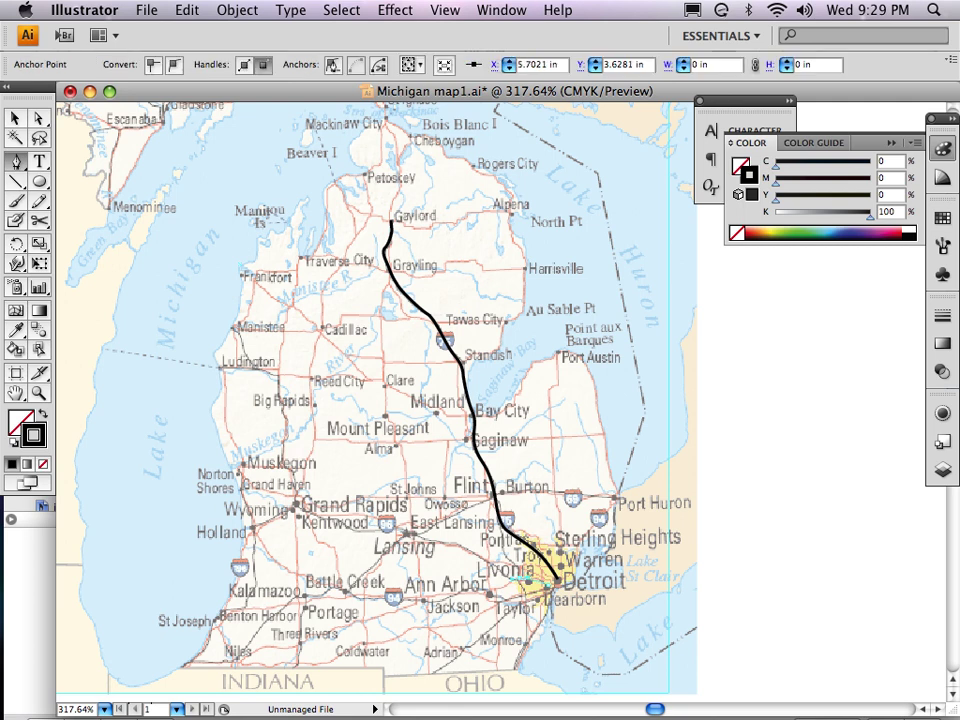
{"action": "left_click", "coordinate": [486, 589]}
{"action": "left_click", "coordinate": [465, 593]}
{"action": "left_click", "coordinate": [444, 595]}
{"action": "left_click", "coordinate": [419, 596]}
{"action": "left_click", "coordinate": [393, 597]}
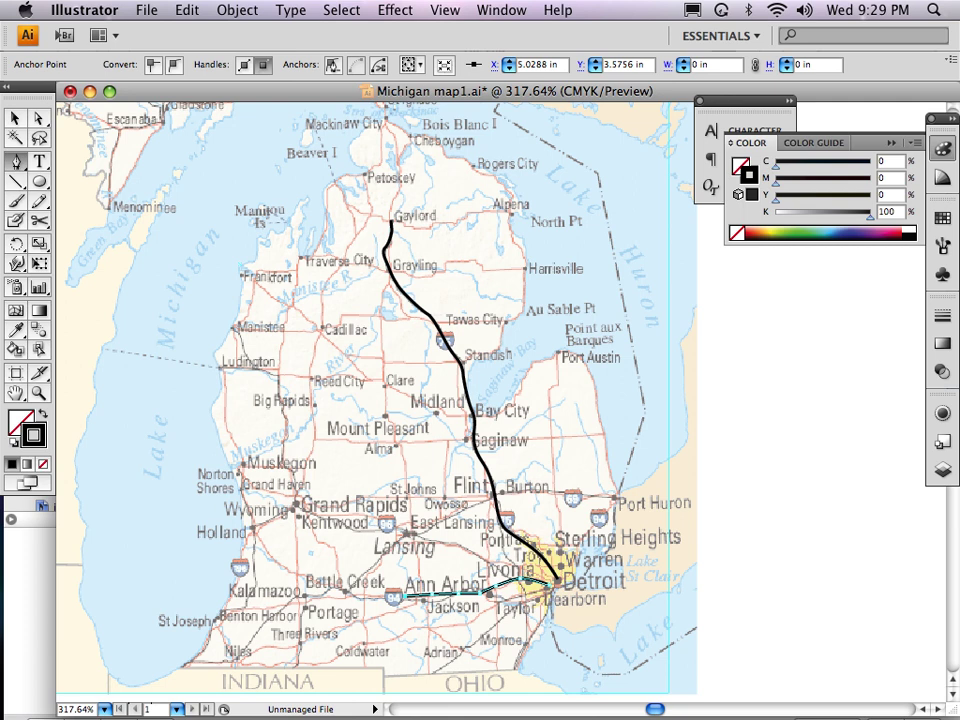
- Extend the Interstate 94 path west past Battle Creek and Kalamazoo to St Joseph, and end the path
{"action": "left_click", "coordinate": [330, 597]}
{"action": "left_click", "coordinate": [305, 597]}
{"action": "left_click", "coordinate": [264, 596]}
{"action": "left_click", "coordinate": [276, 603]}
{"action": "left_click", "coordinate": [243, 609]}
{"action": "left_click", "coordinate": [230, 611]}
{"action": "left_click", "coordinate": [223, 620]}
{"action": "left_click", "coordinate": [210, 629]}
{"action": "left_click", "coordinate": [761, 550], "text": "super"}
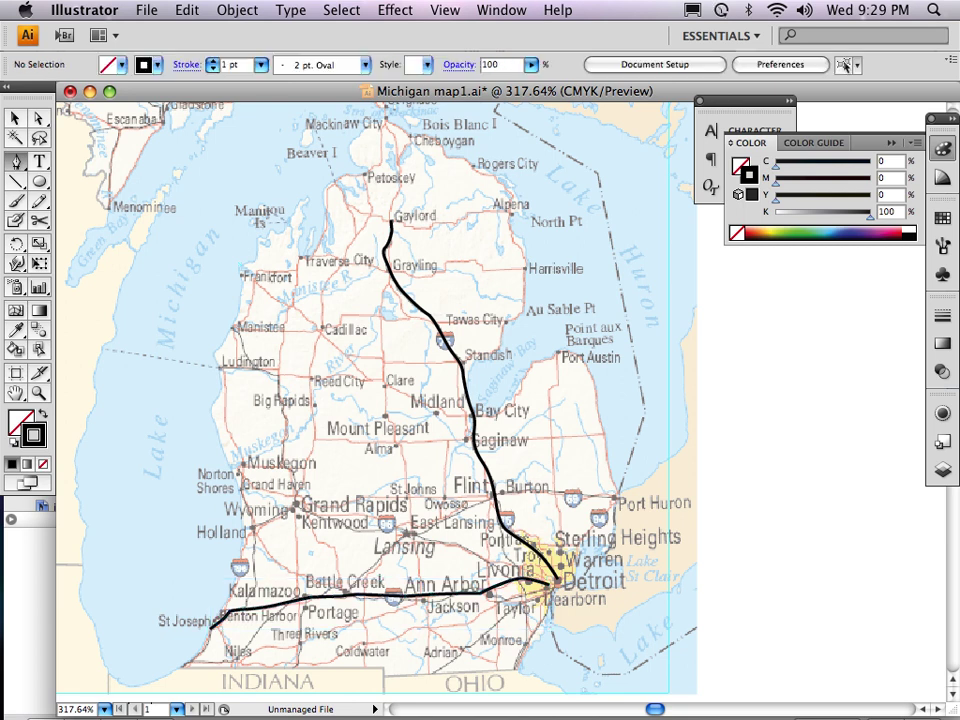
- Trace Interstate 96 from Detroit through Lansing and Grand Rapids to the Lake Michigan shore by Muskegon, and deselect the path
{"action": "left_click", "coordinate": [553, 581]}
{"action": "left_click_drag", "start_coordinate": [525, 570], "coordinate": [471, 549]}
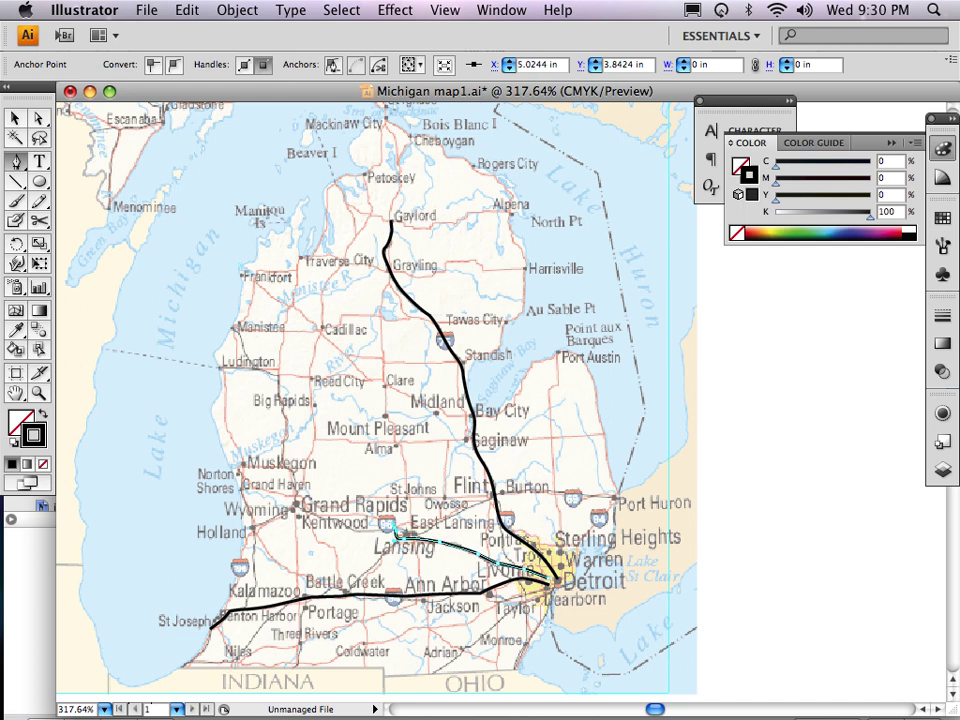
{"action": "left_click", "coordinate": [397, 531]}
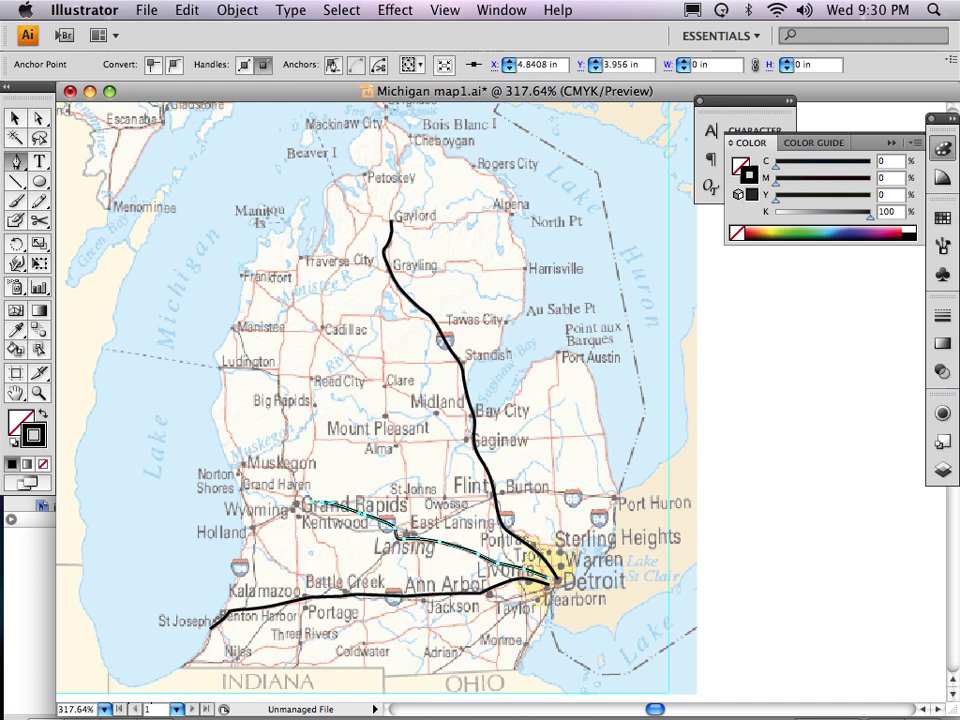
{"action": "left_click", "coordinate": [275, 490]}
{"action": "left_click", "coordinate": [252, 479]}
{"action": "left_click", "coordinate": [239, 471]}
{"action": "key", "text": "super"}
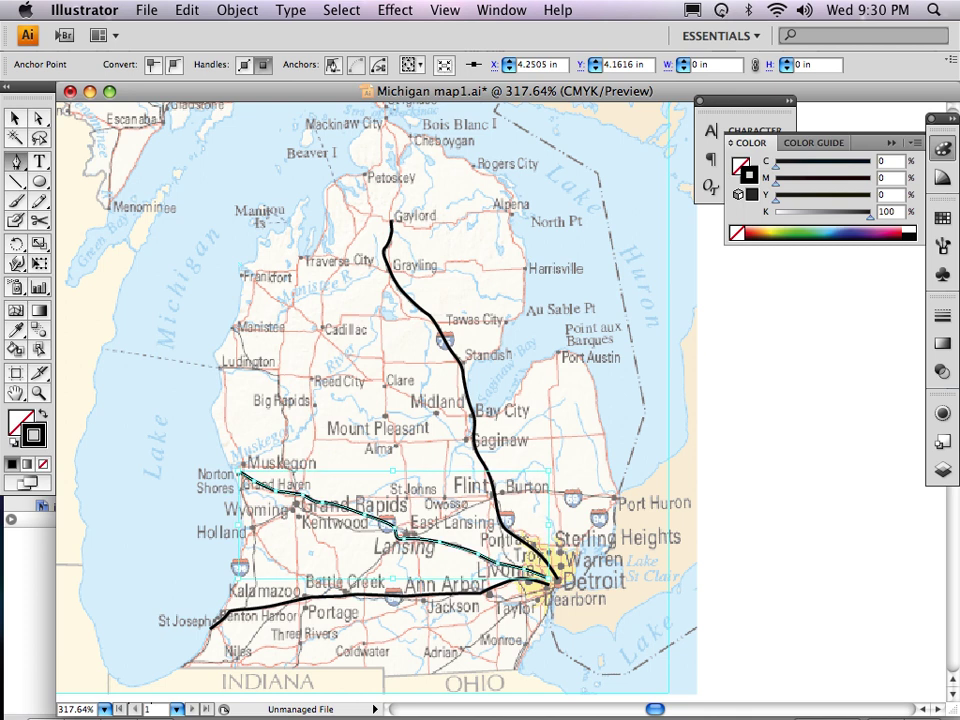
{"action": "key", "text": "super+shift+a"}
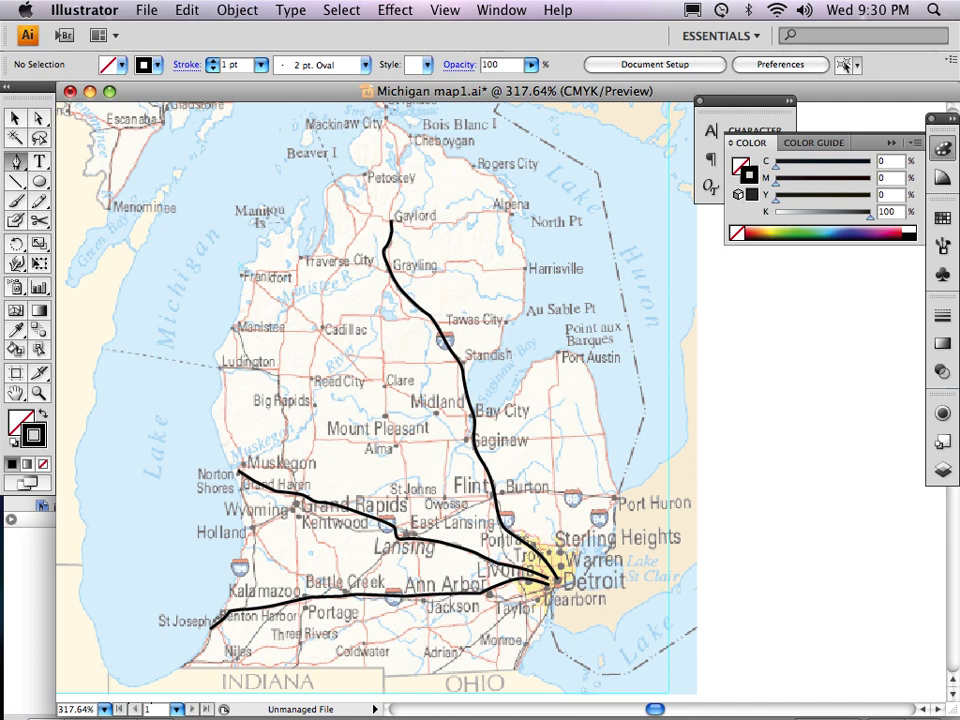
- Set the stroke to green (C 83.53, M 10.2, Y 100, K 1.18) with a weight of 0.5 pt
{"action": "key", "text": "super"}
{"action": "left_click", "coordinate": [847, 232]}
{"action": "left_click", "coordinate": [797, 233]}
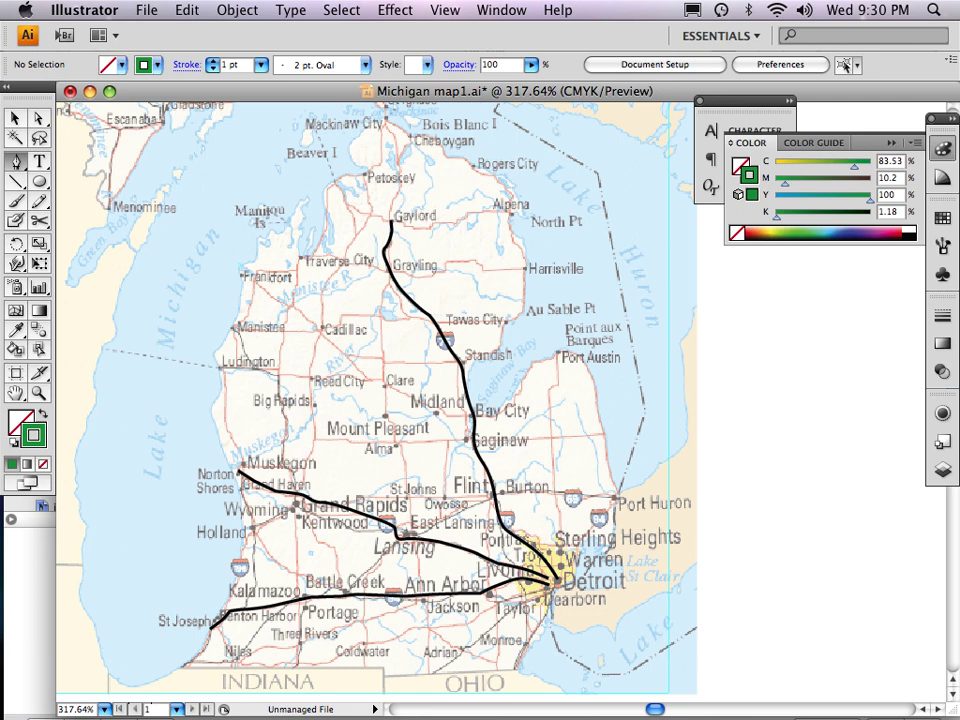
{"action": "left_click", "coordinate": [261, 64]}
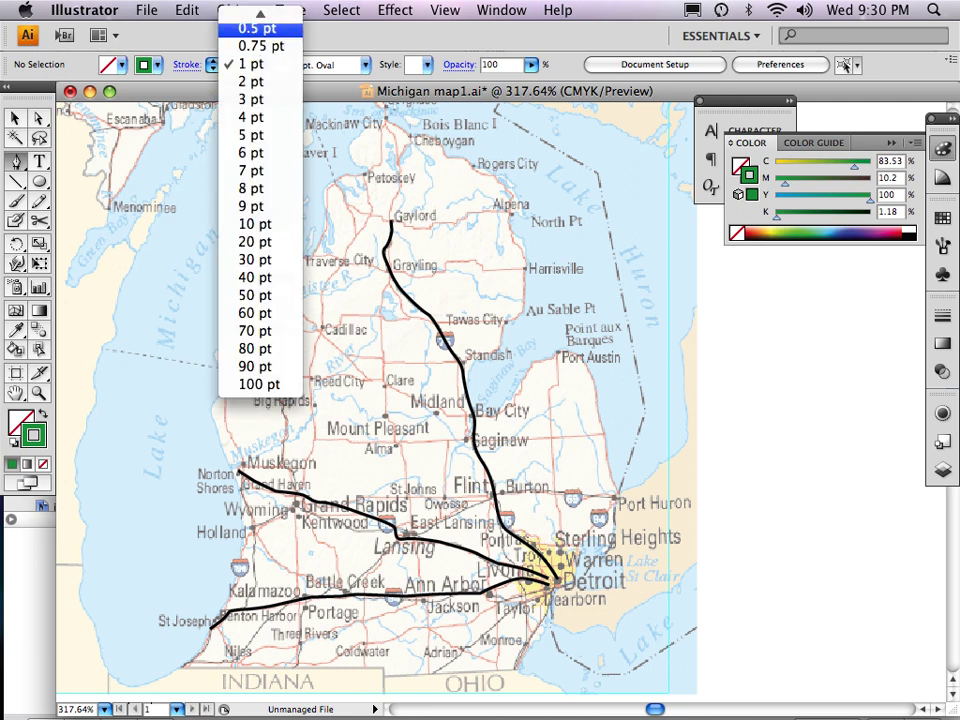
{"action": "left_click", "coordinate": [257, 28]}
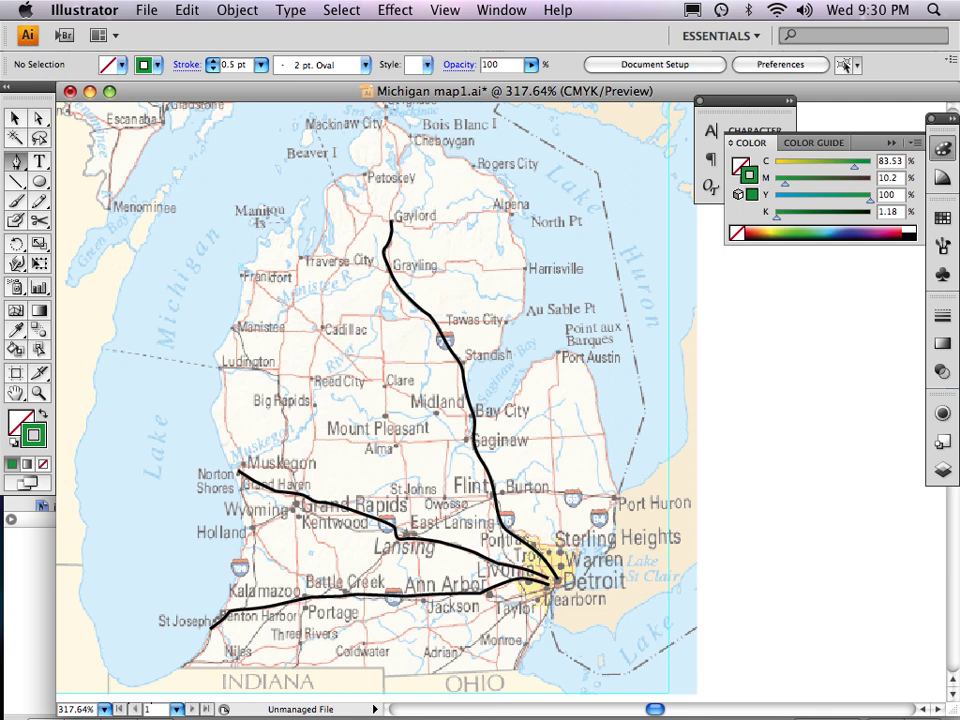
- Trace the road from Holland through Grand Rapids and past St Johns east to Flint, and deselect the path
{"action": "left_click", "coordinate": [250, 527]}
{"action": "left_click", "coordinate": [296, 505]}
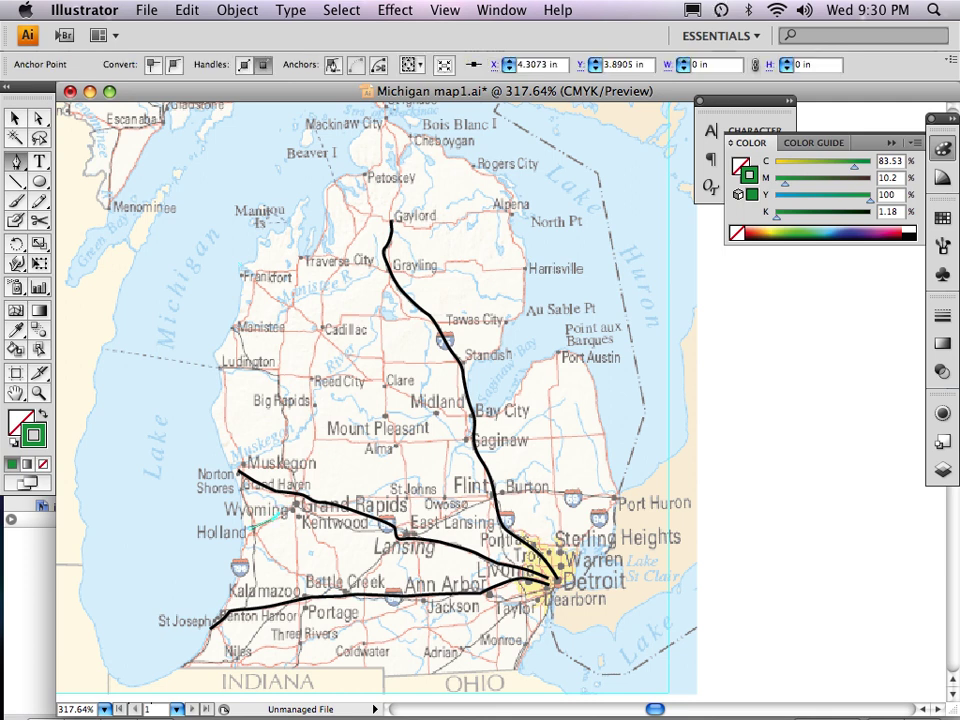
{"action": "left_click", "coordinate": [325, 497]}
{"action": "left_click", "coordinate": [361, 495]}
{"action": "left_click", "coordinate": [386, 494]}
{"action": "left_click", "coordinate": [407, 492]}
{"action": "left_click", "coordinate": [433, 493]}
{"action": "left_click", "coordinate": [462, 491]}
{"action": "left_click", "coordinate": [485, 491]}
{"action": "left_click", "coordinate": [495, 493]}
{"action": "key", "text": "super"}
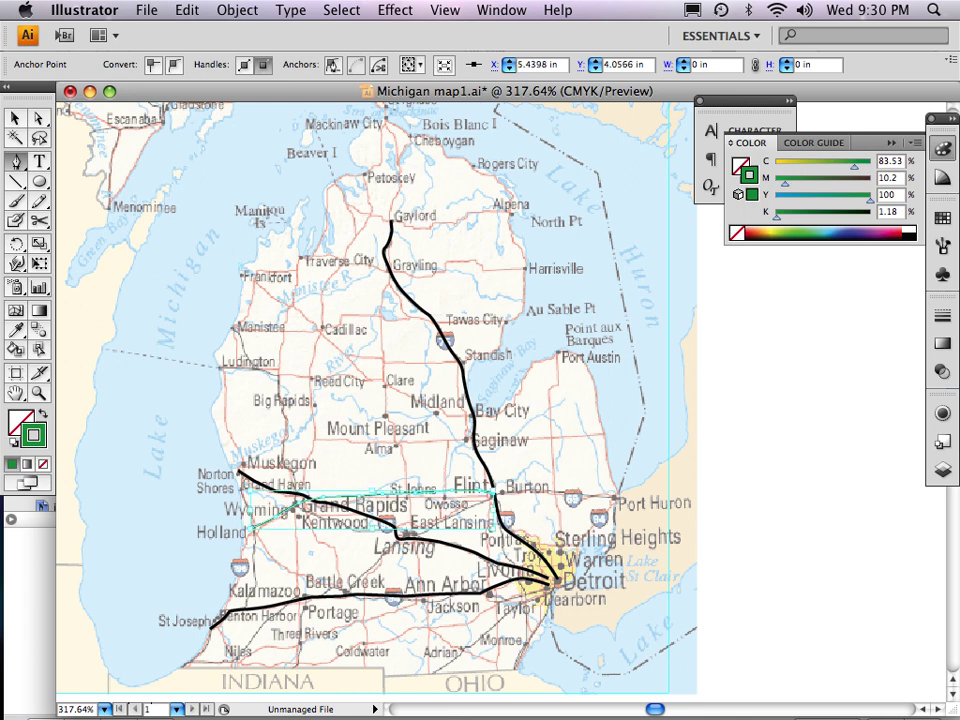
{"action": "key", "text": "shift+super+a"}
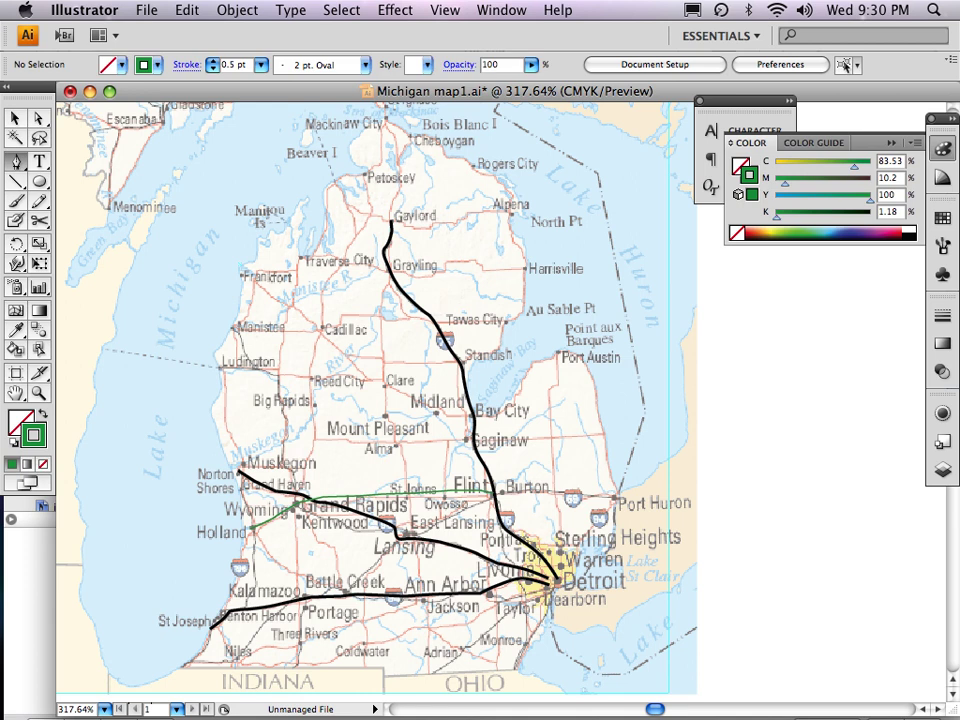
- Trace the road from the Thumb's east side west through Saginaw to beyond Alma, deselect it, and start another path at Grand Rapids
{"action": "left_click", "coordinate": [604, 435]}
{"action": "left_click", "coordinate": [546, 440]}
{"action": "left_click", "coordinate": [530, 441]}
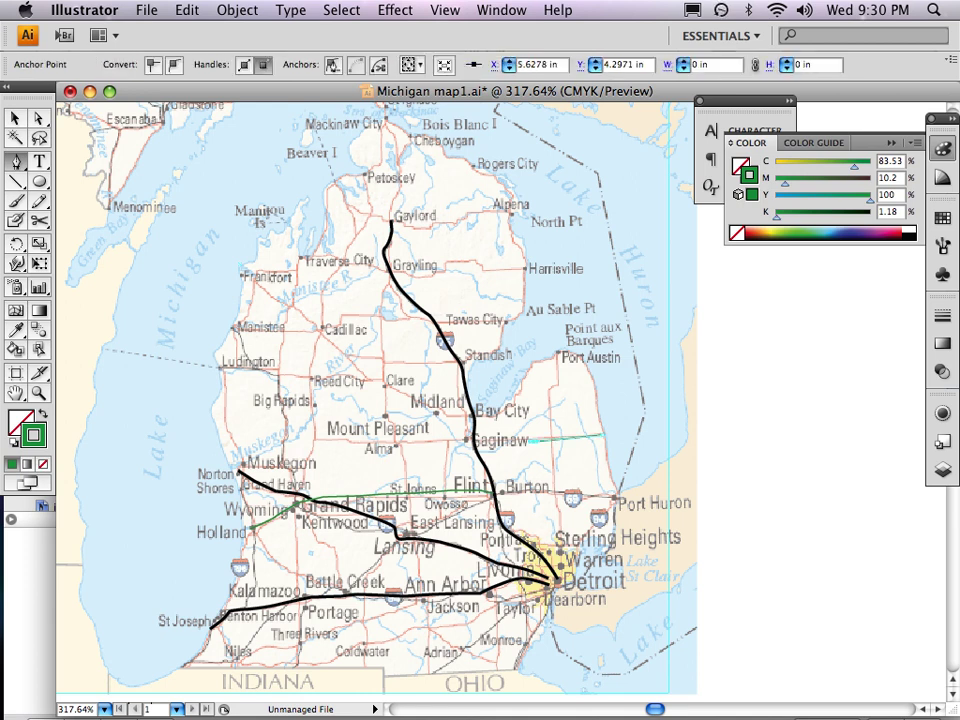
{"action": "left_click", "coordinate": [365, 439]}
{"action": "left_click", "coordinate": [316, 440]}
{"action": "key", "text": "super+shift+a"}
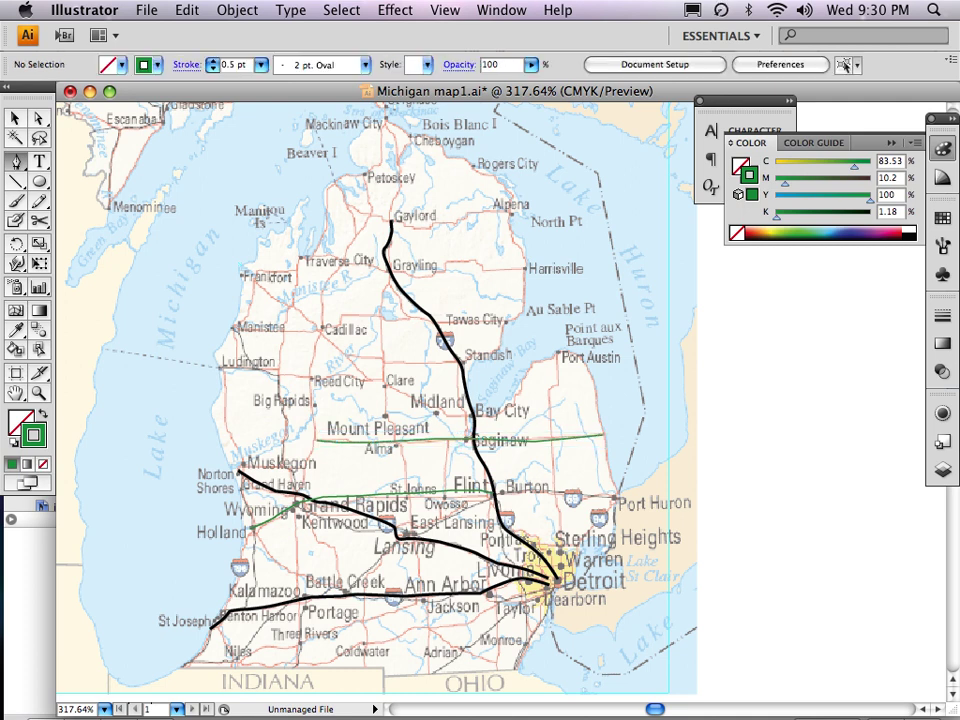
{"action": "left_click", "coordinate": [297, 507]}
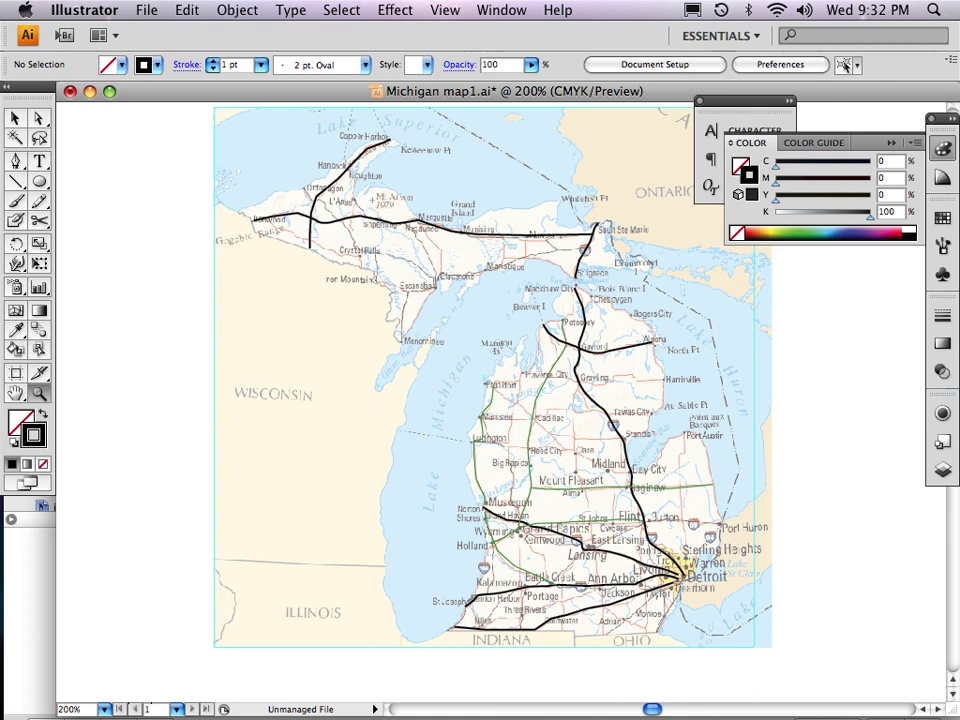
- Open the Maps symbol library, with southern Lower Michigan in view for placing symbols
{"action": "left_click_drag", "start_coordinate": [450, 418], "coordinate": [765, 647]}
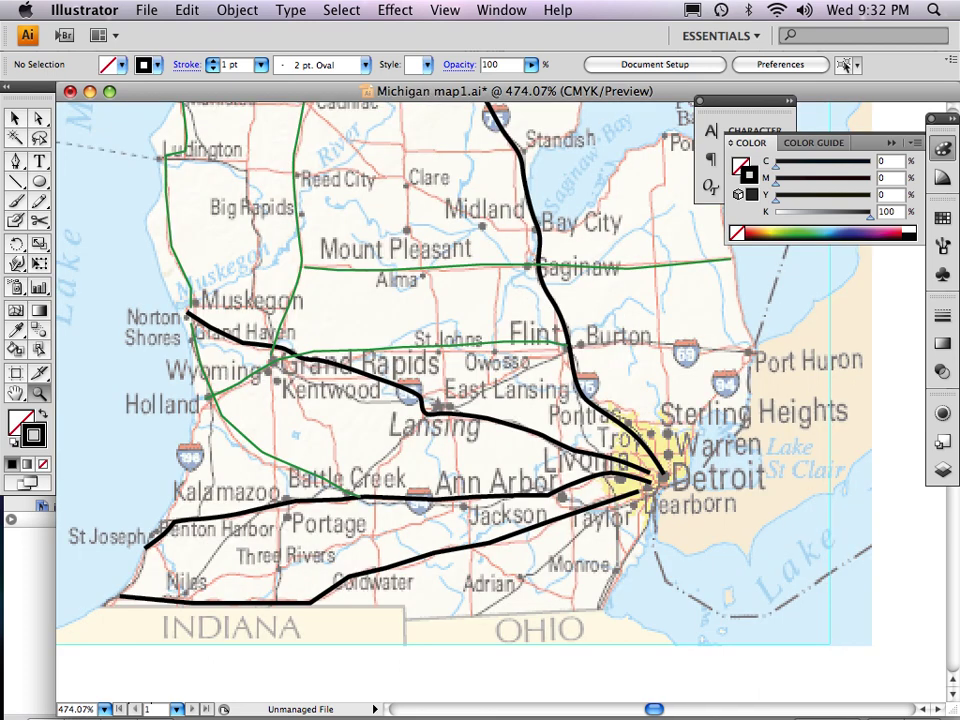
{"action": "left_click", "coordinate": [15, 118]}
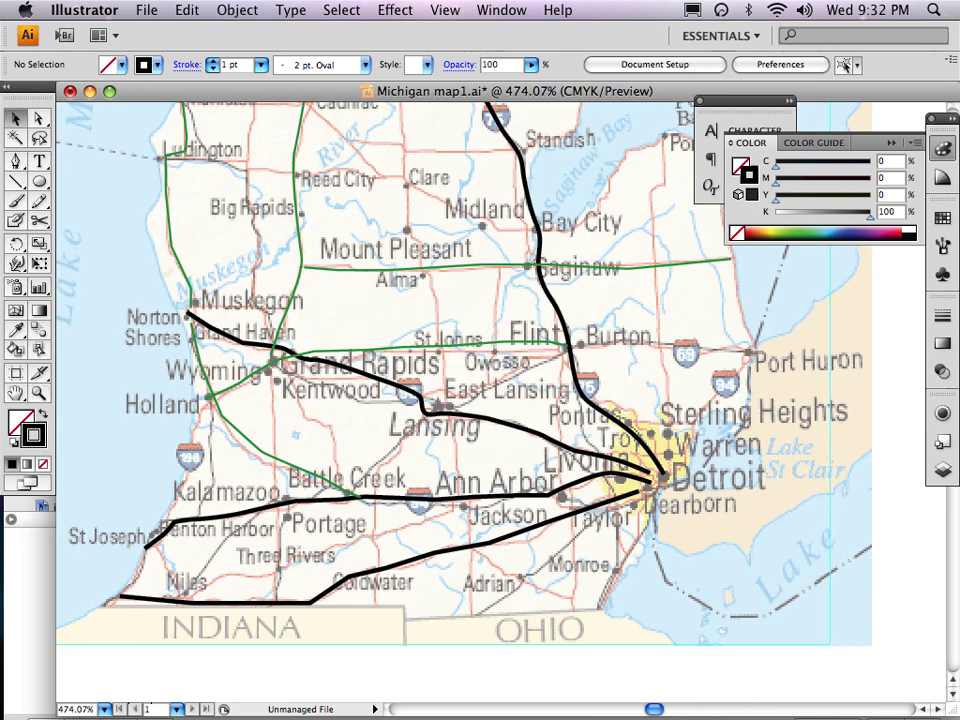
{"action": "left_click", "coordinate": [445, 10]}
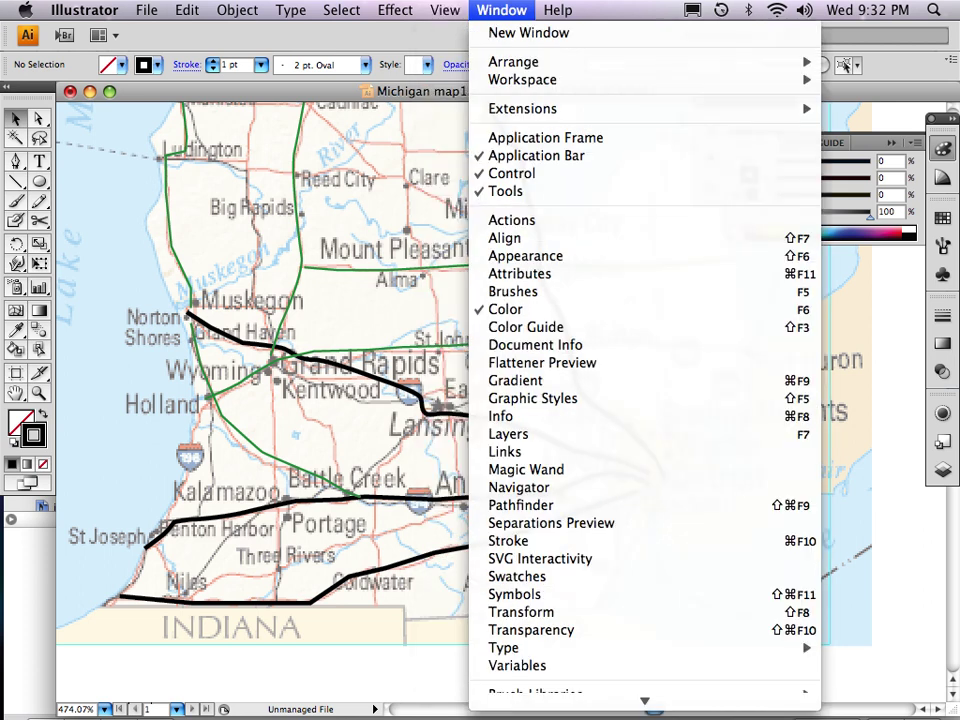
{"action": "left_click", "coordinate": [515, 595]}
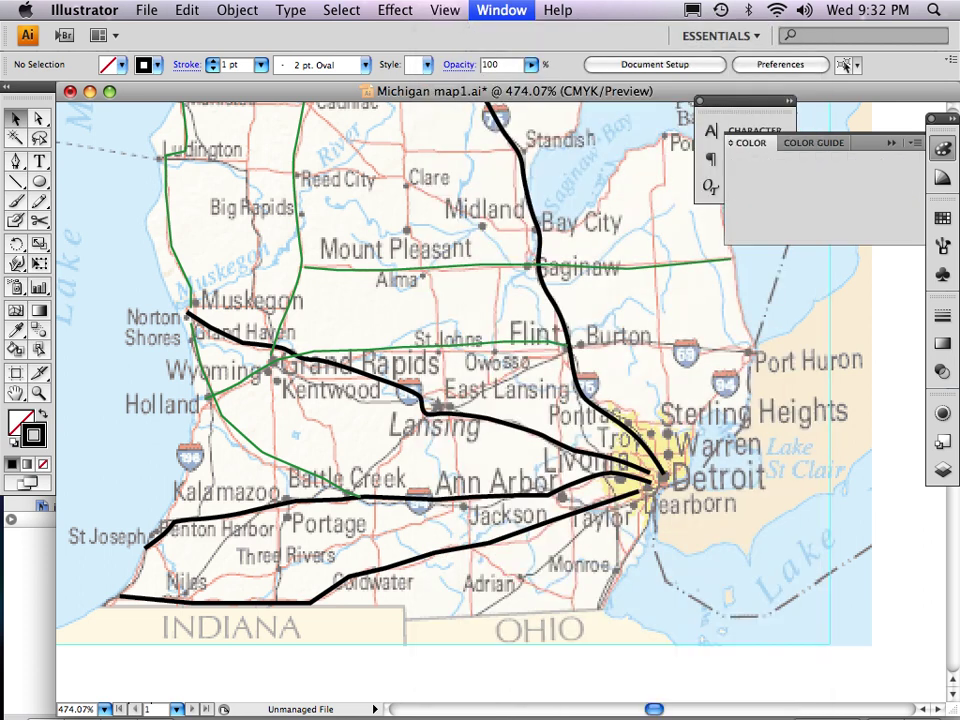
{"action": "key", "text": "super+shift+F11"}
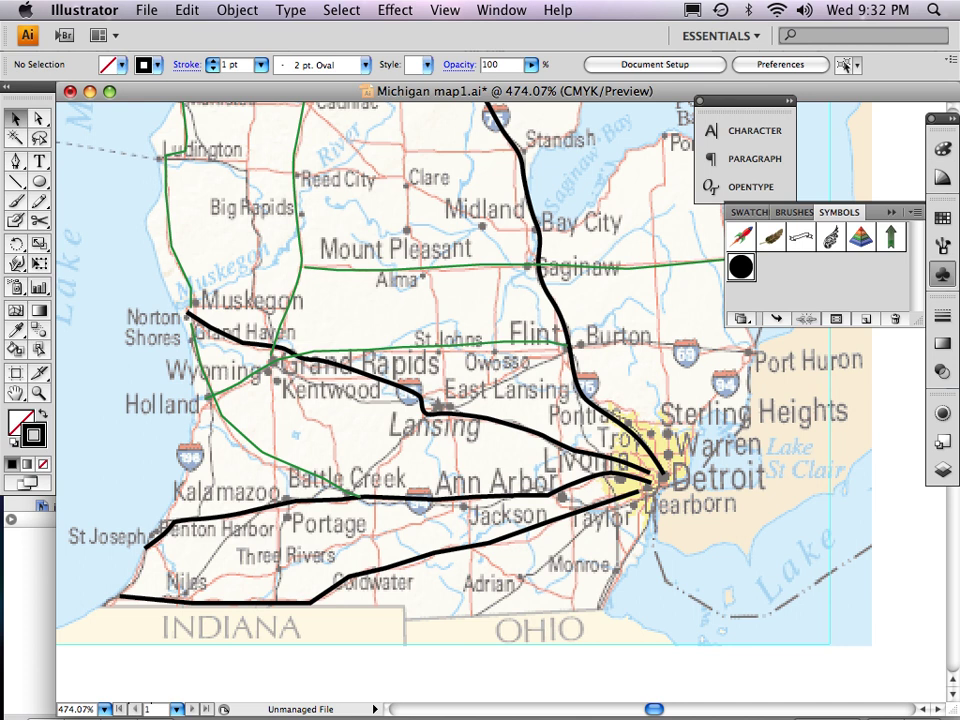
{"action": "left_click", "coordinate": [501, 10]}
{"action": "left_click", "coordinate": [501, 10]}
{"action": "left_click", "coordinate": [915, 212]}
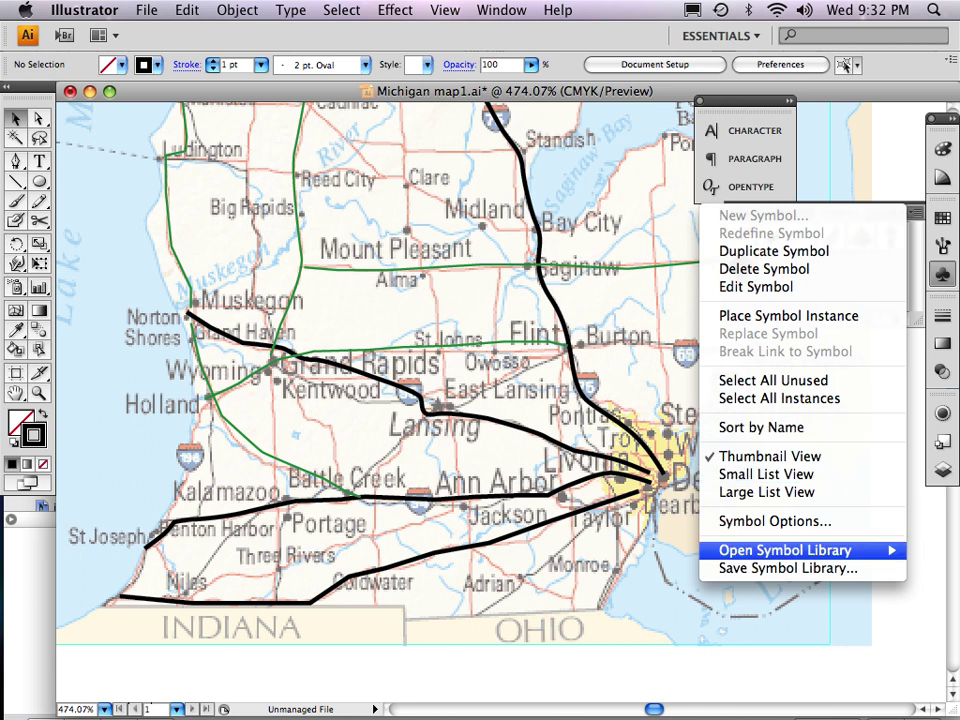
{"action": "mouse_move", "coordinate": [785, 550]}
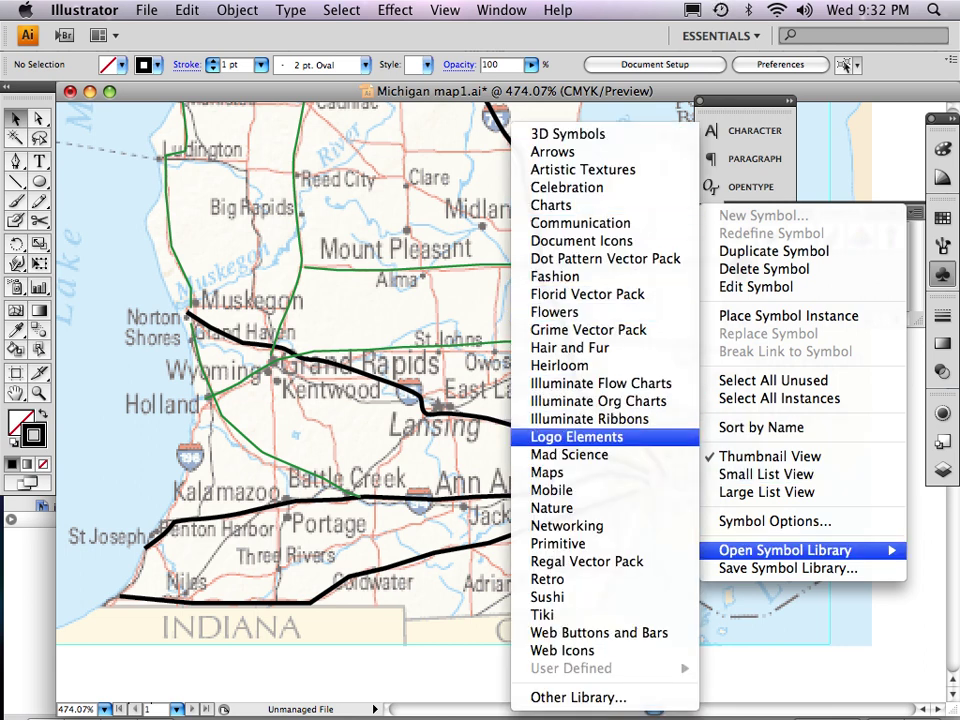
{"action": "left_click", "coordinate": [560, 472]}
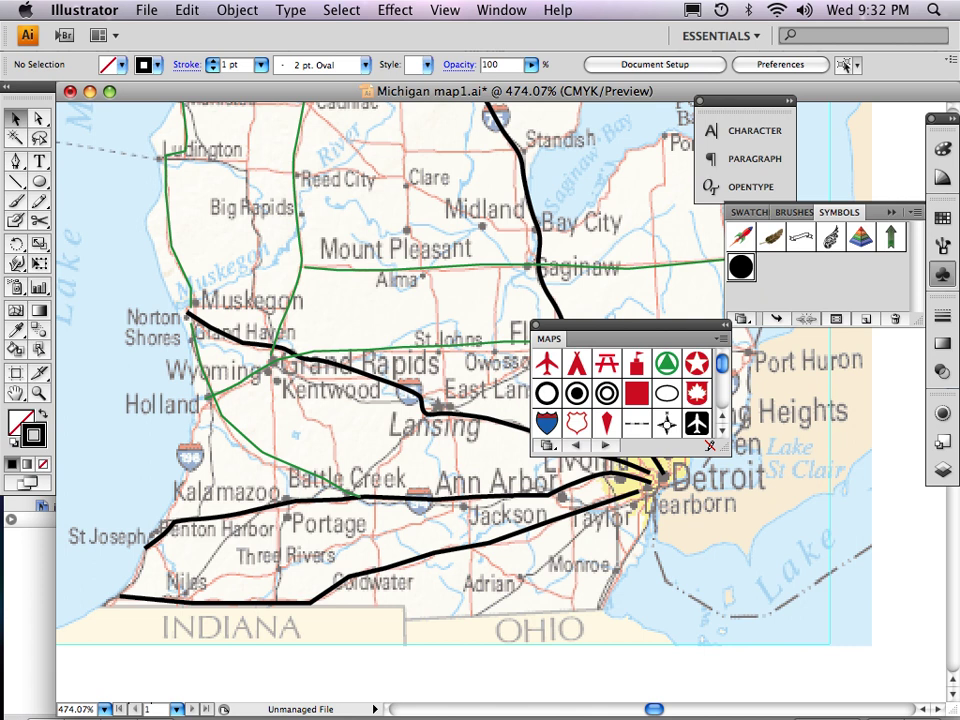
- Place an Interstate Highway symbol on Interstate 75 near Flint, look through the remaining map symbols, and close the library
{"action": "left_click", "coordinate": [536, 325]}
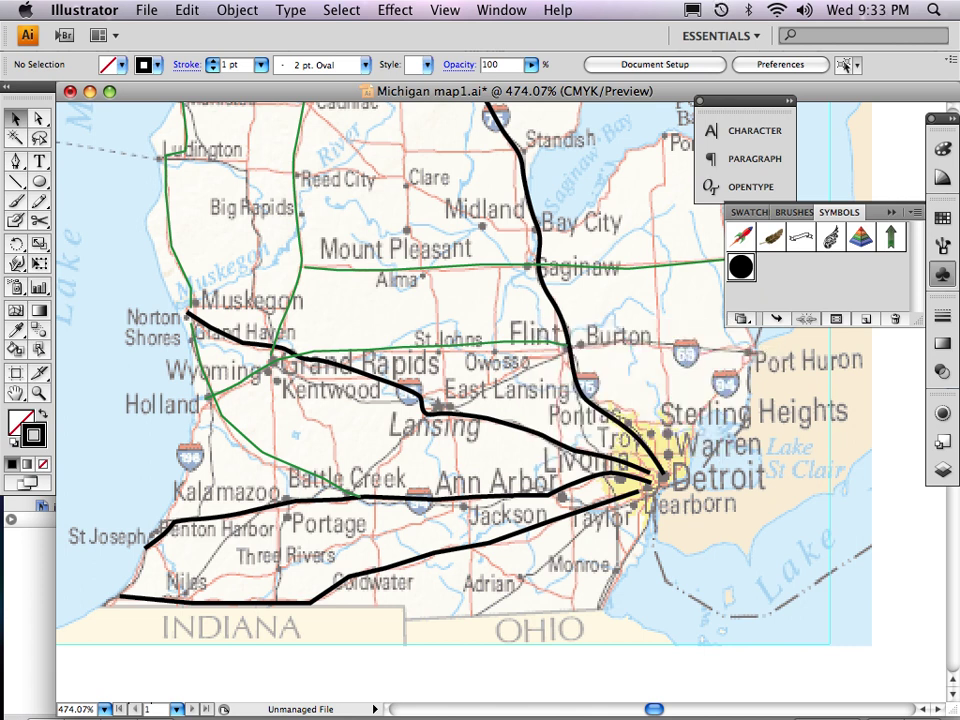
{"action": "left_click", "coordinate": [765, 331]}
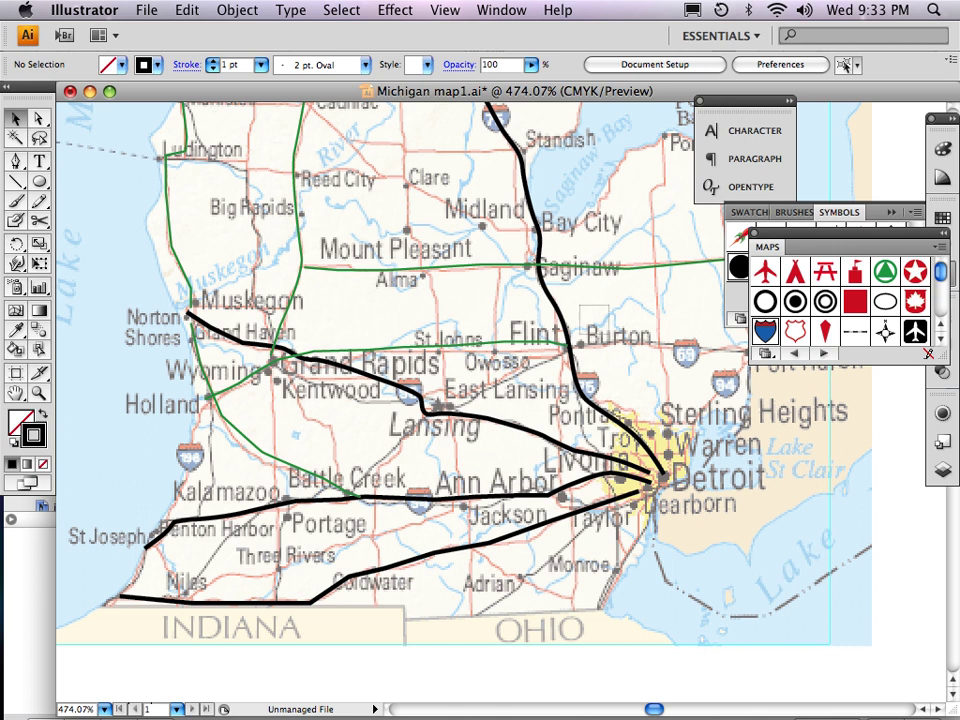
{"action": "left_click_drag", "start_coordinate": [765, 331], "coordinate": [558, 315]}
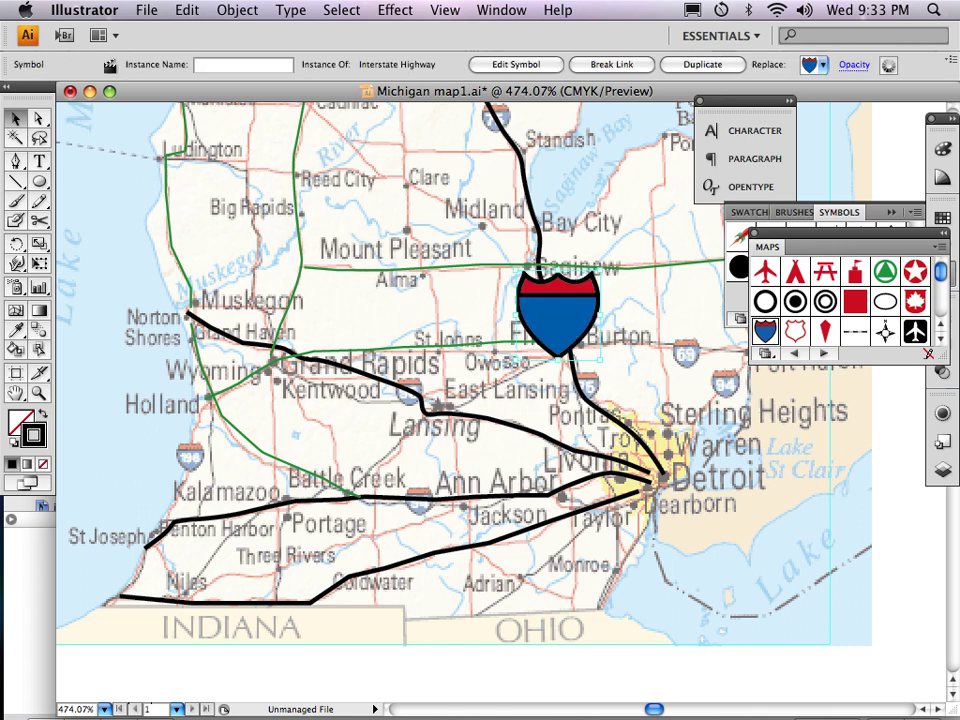
{"action": "left_click_drag", "start_coordinate": [941, 271], "coordinate": [941, 307]}
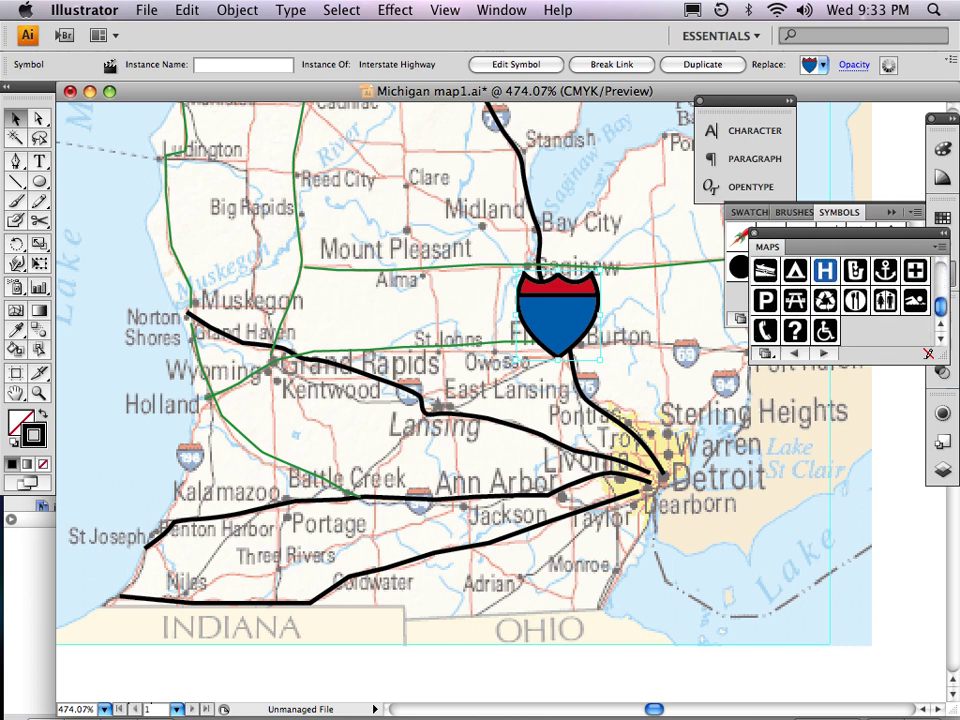
{"action": "left_click", "coordinate": [755, 233]}
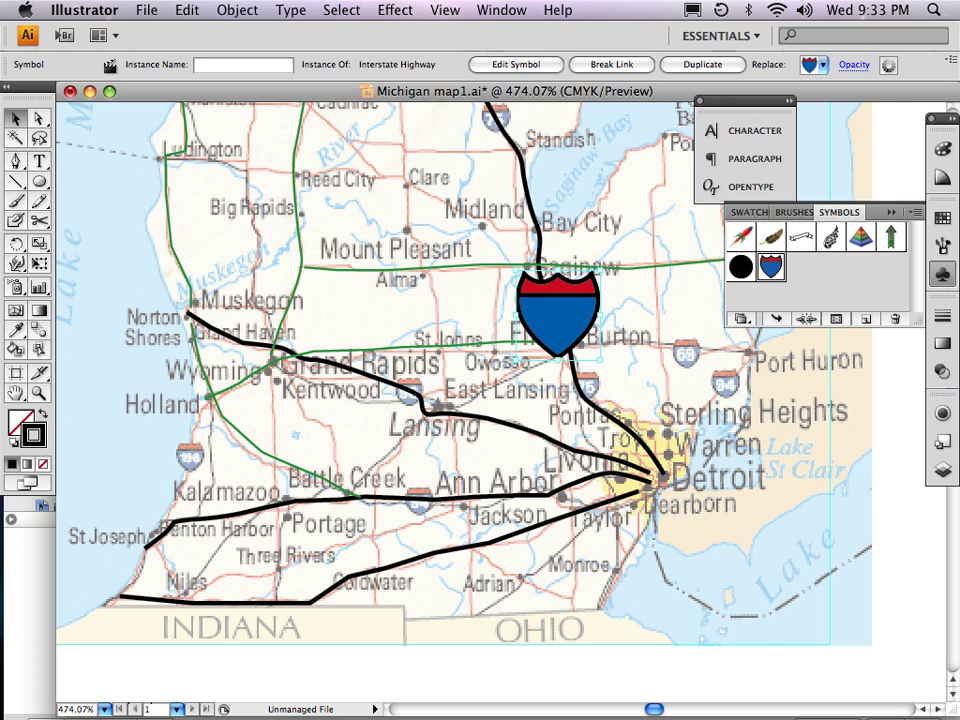
- Open the Interstate Highway symbol's definition for editing and remove the stroke from all of its shapes
{"action": "double_click", "coordinate": [558, 314]}
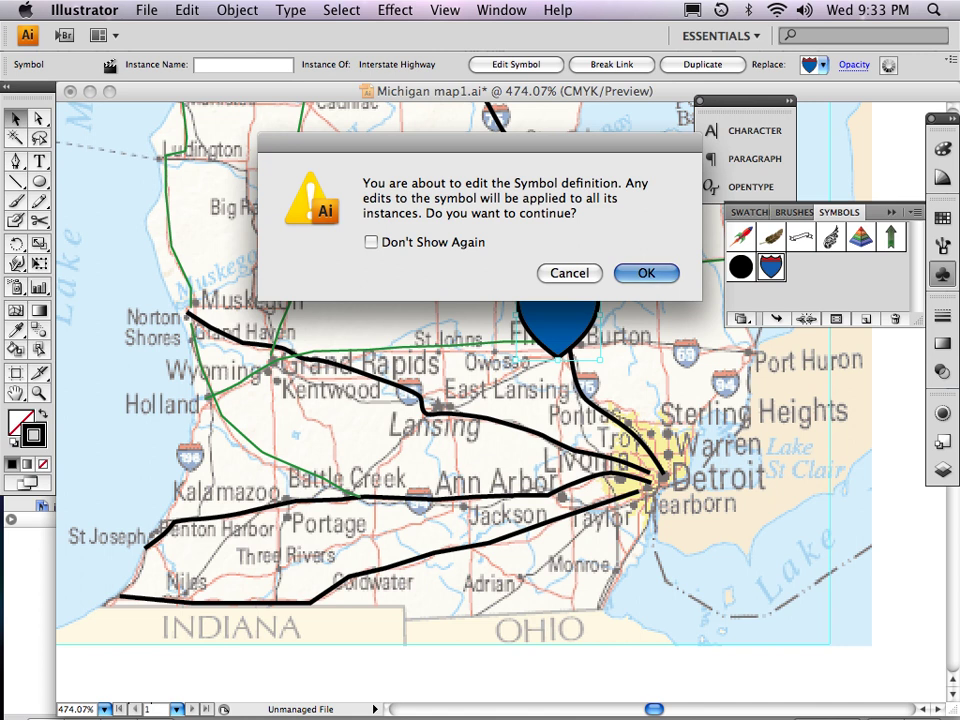
{"action": "key", "text": "Return"}
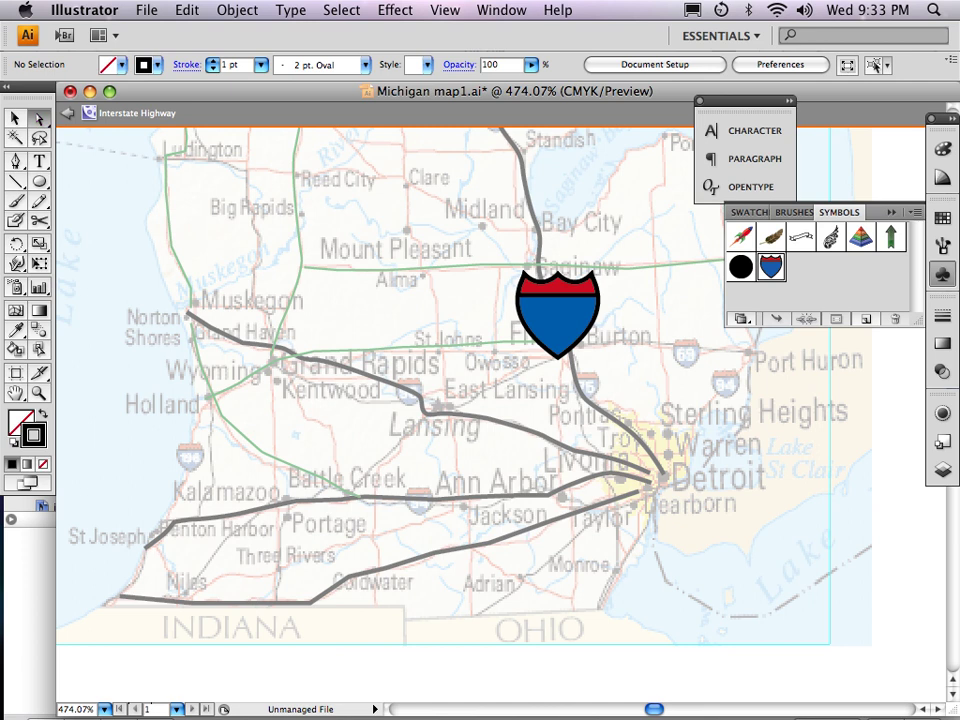
{"action": "left_click", "coordinate": [543, 288]}
{"action": "key", "text": "super+a"}
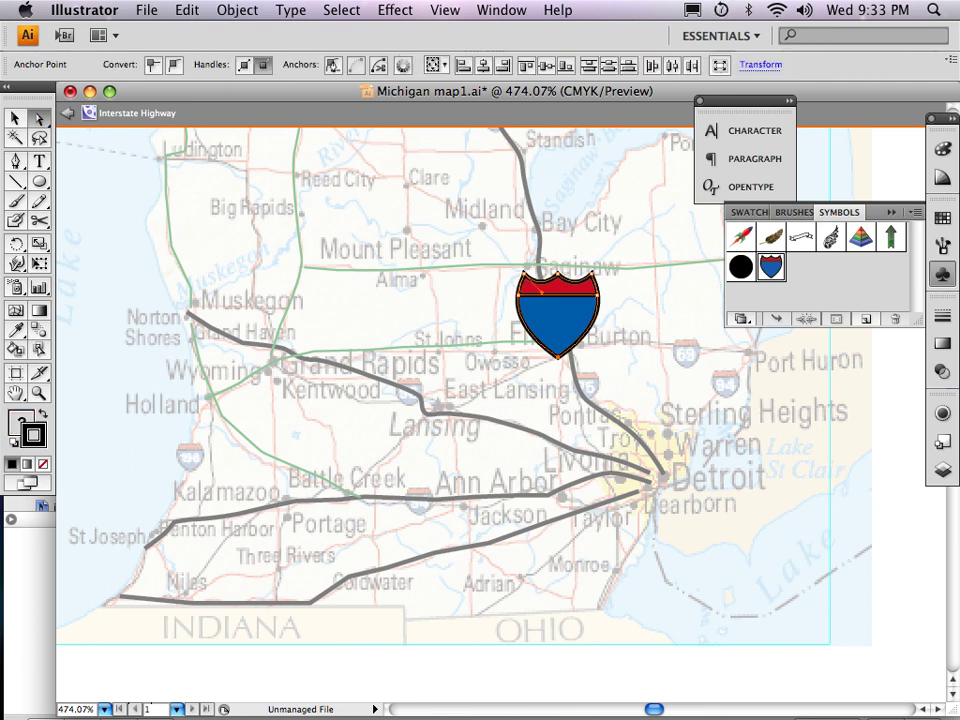
{"action": "left_click", "coordinate": [941, 273]}
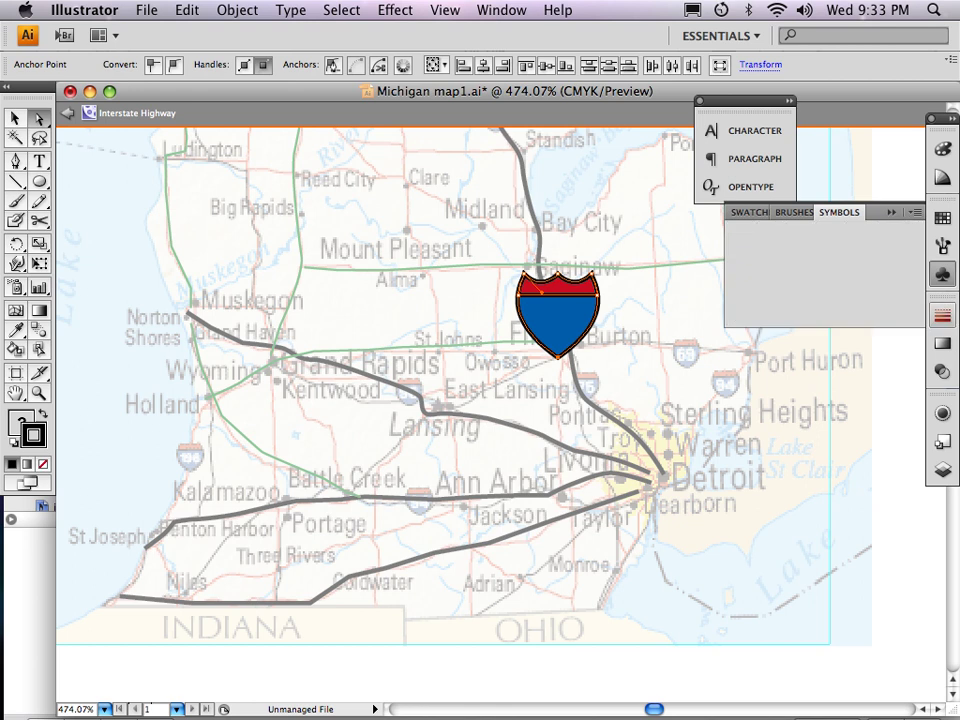
{"action": "left_click", "coordinate": [941, 316]}
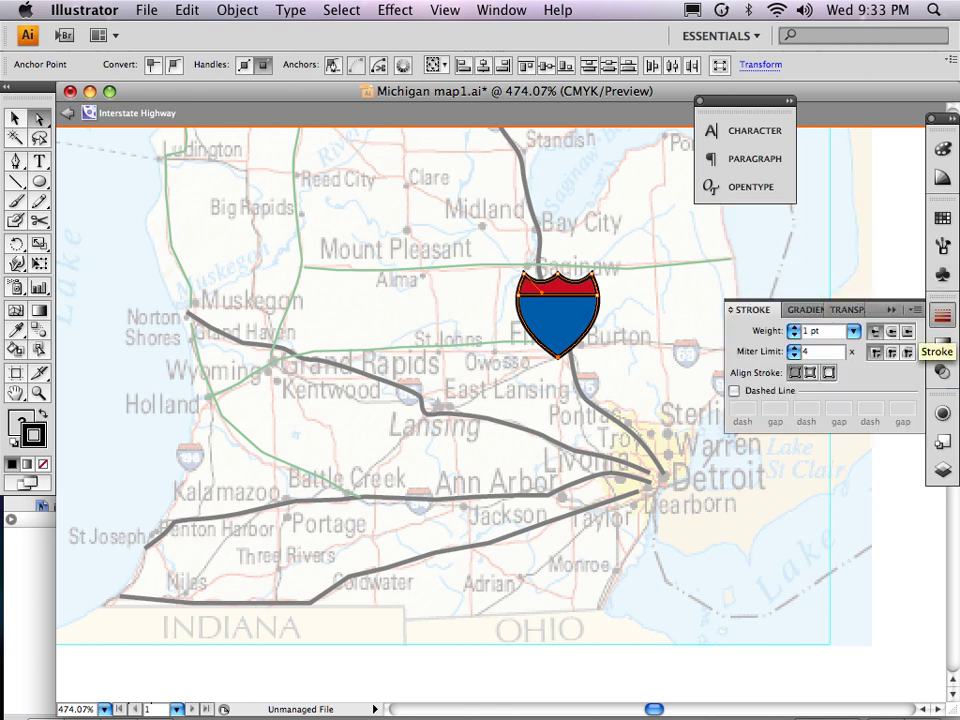
{"action": "double_click", "coordinate": [811, 331]}
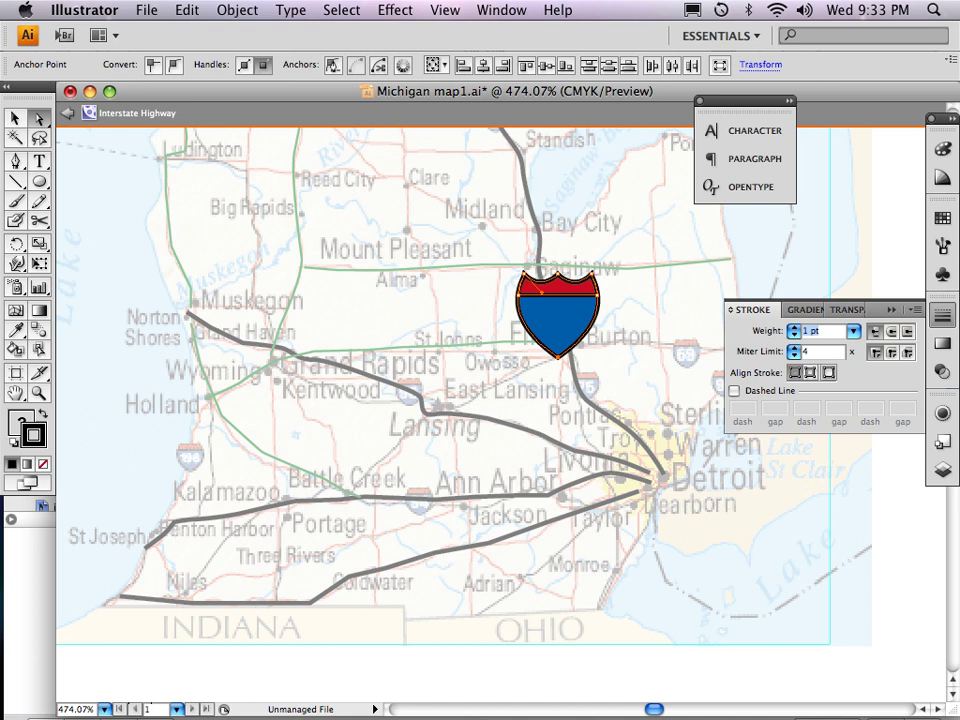
{"action": "left_click", "coordinate": [943, 149]}
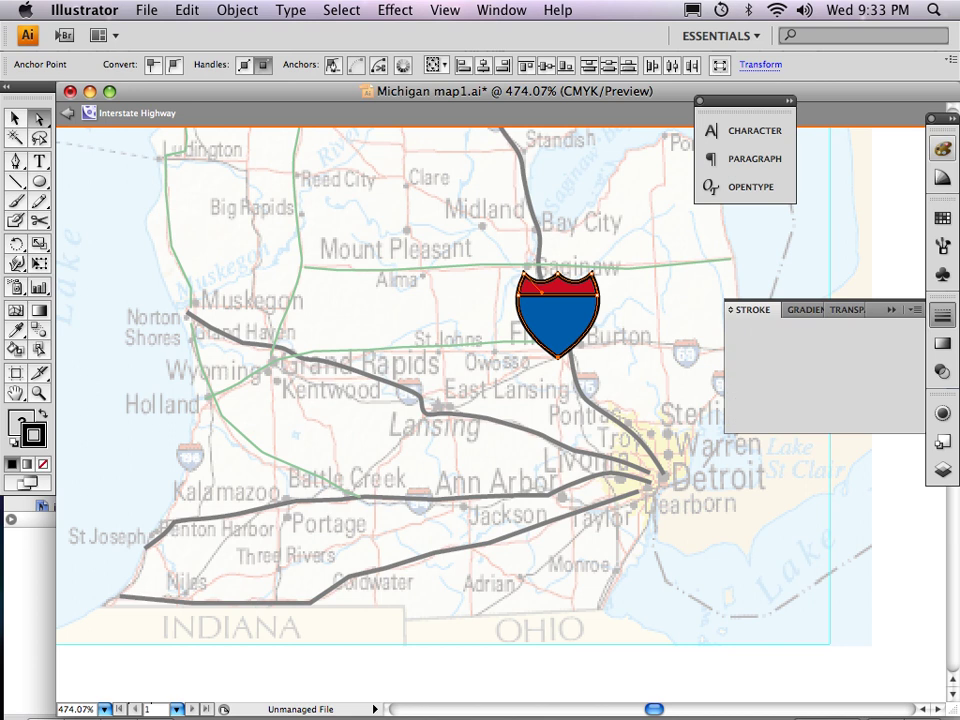
{"action": "left_click", "coordinate": [941, 150]}
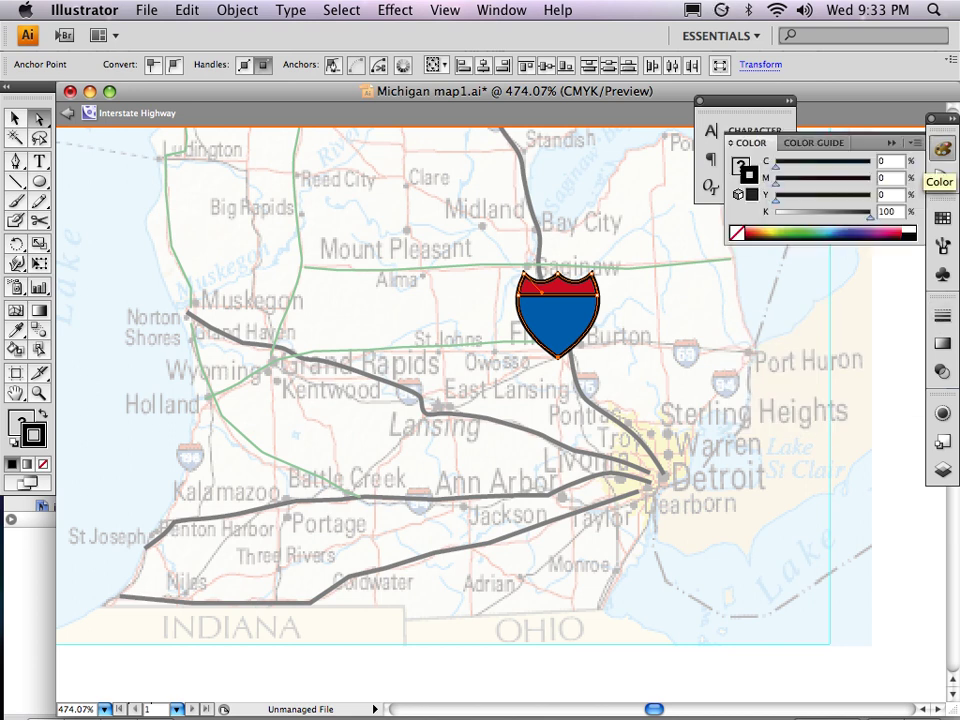
{"action": "key", "text": "slash"}
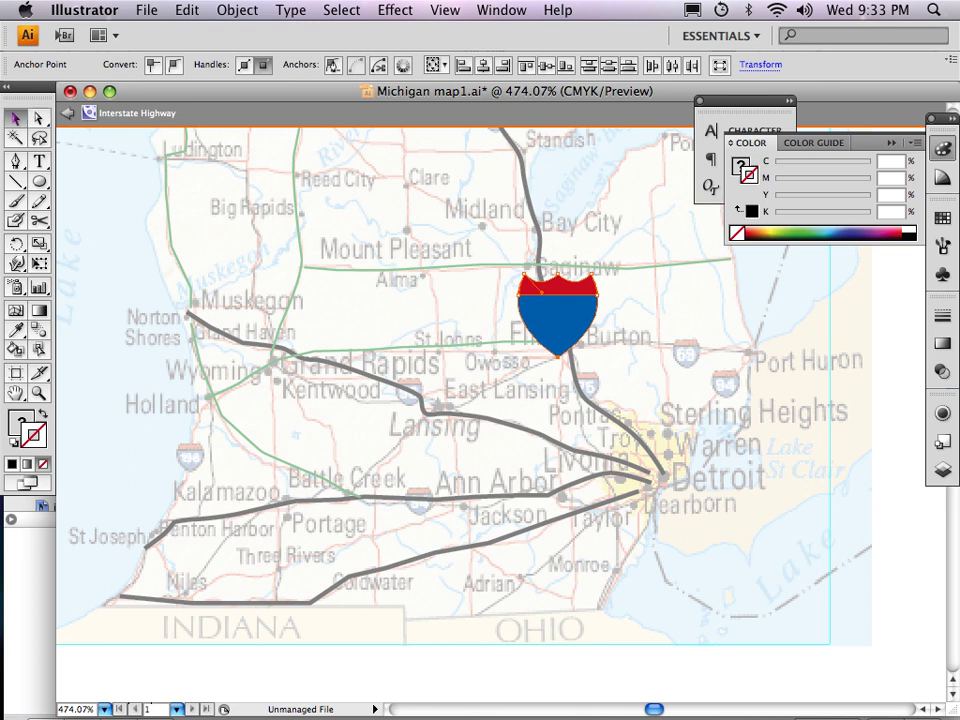
- Scale the shield artwork down to about three quarters of its size and exit symbol editing
{"action": "key", "text": "v"}
{"action": "left_click_drag", "start_coordinate": [518, 274], "coordinate": [537, 294]}
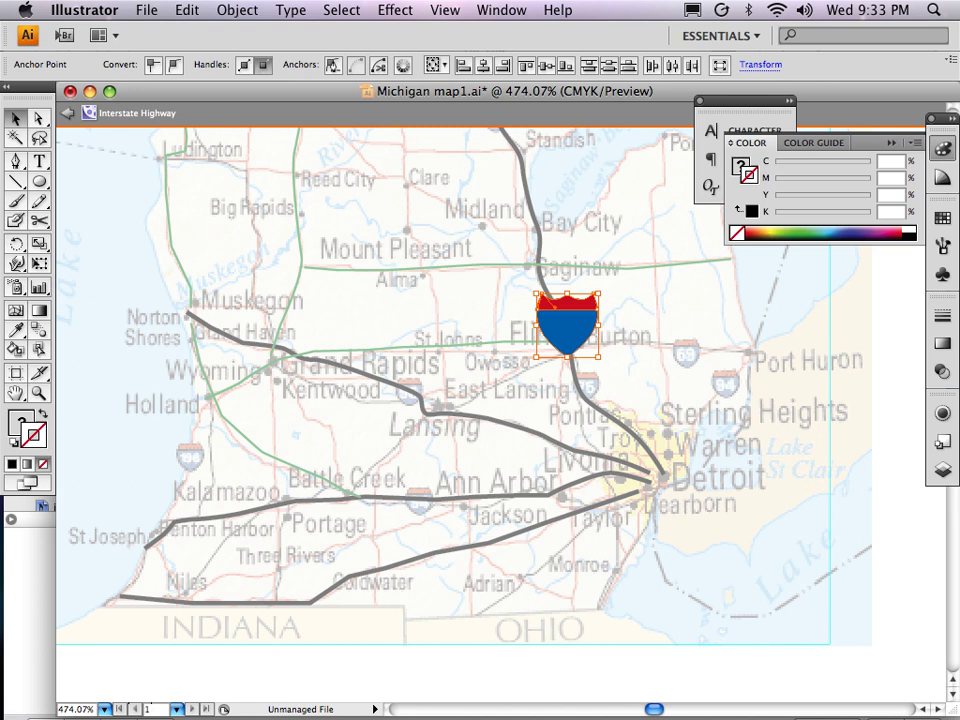
{"action": "left_click", "coordinate": [68, 113]}
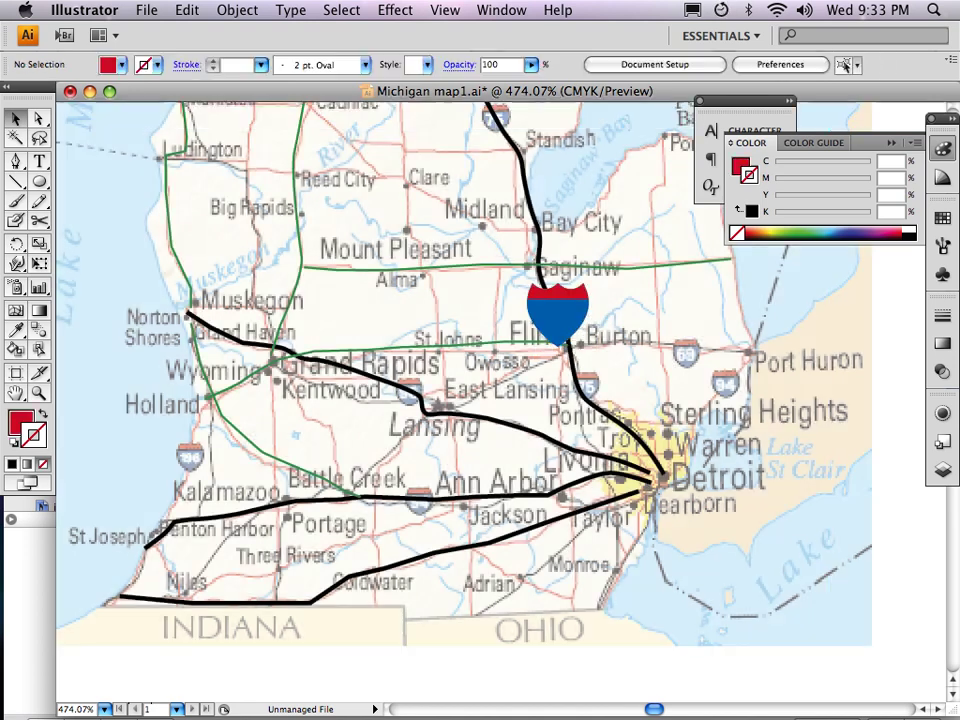
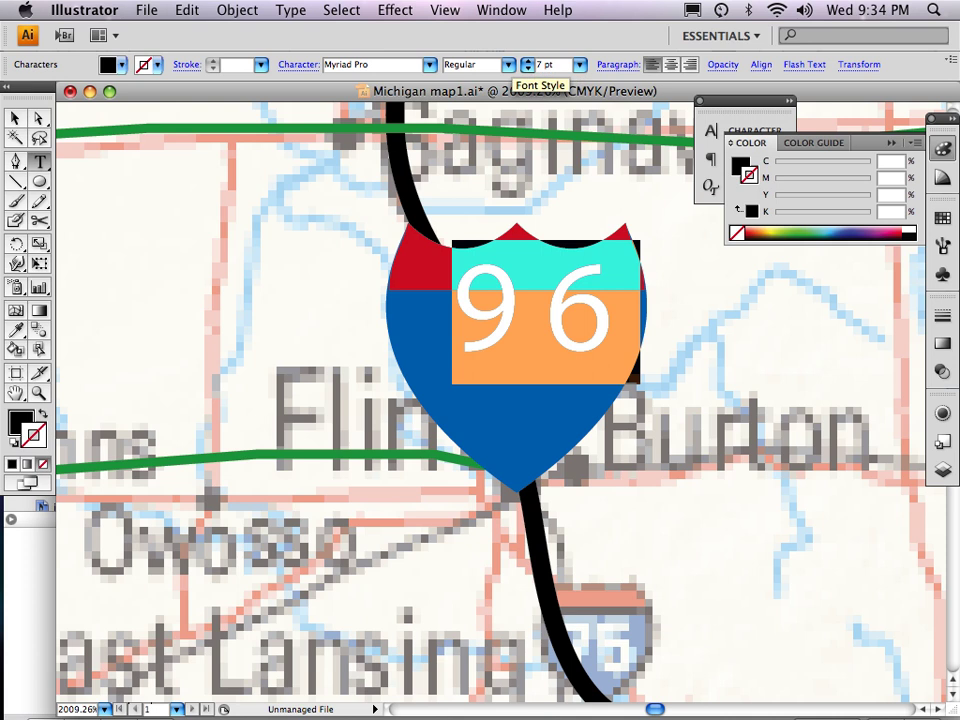
- Finish editing the 7 pt "96" text on the shield, leaving the text object selected
{"action": "key", "text": "Escape"}
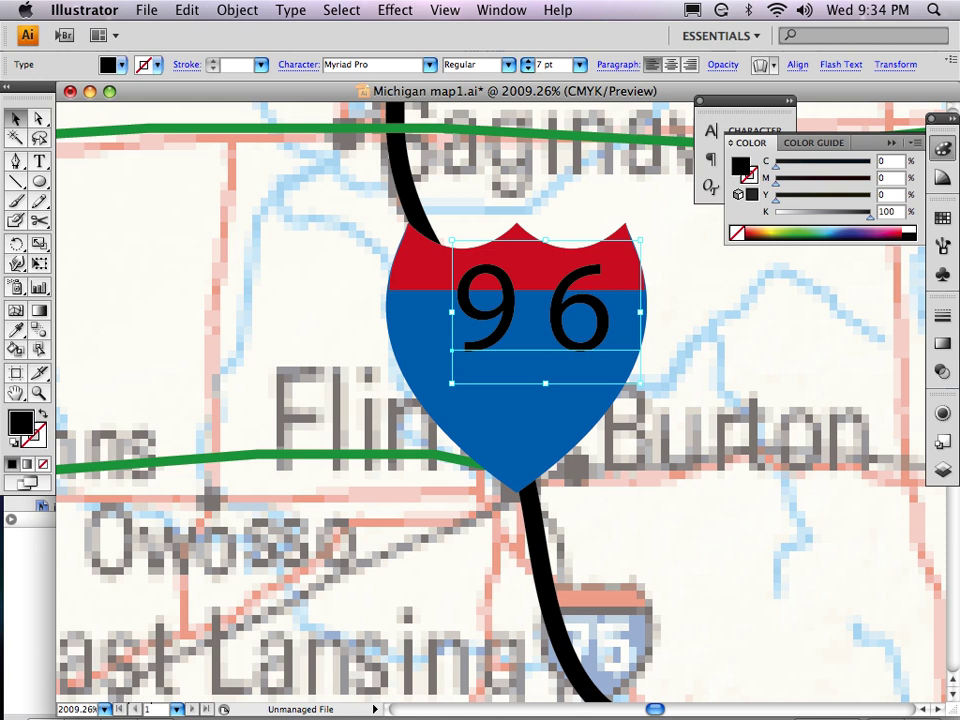
- Fill the "96" text with white, then group it with the shield once it sits in the blue area
{"action": "left_click", "coordinate": [909, 229]}
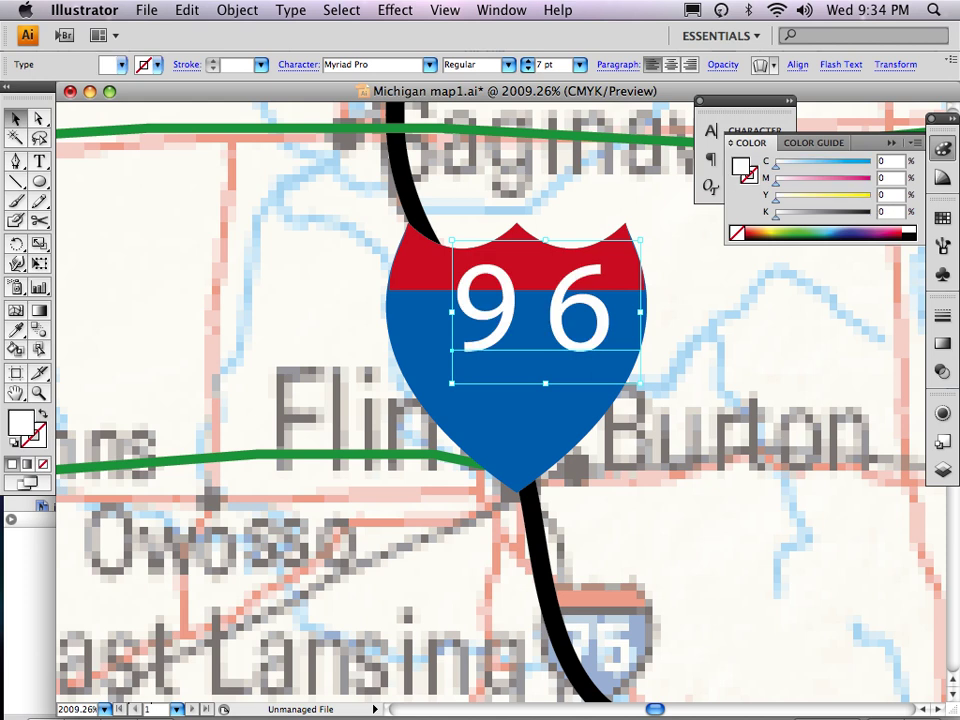
{"action": "left_click_drag", "start_coordinate": [480, 310], "coordinate": [466, 364]}
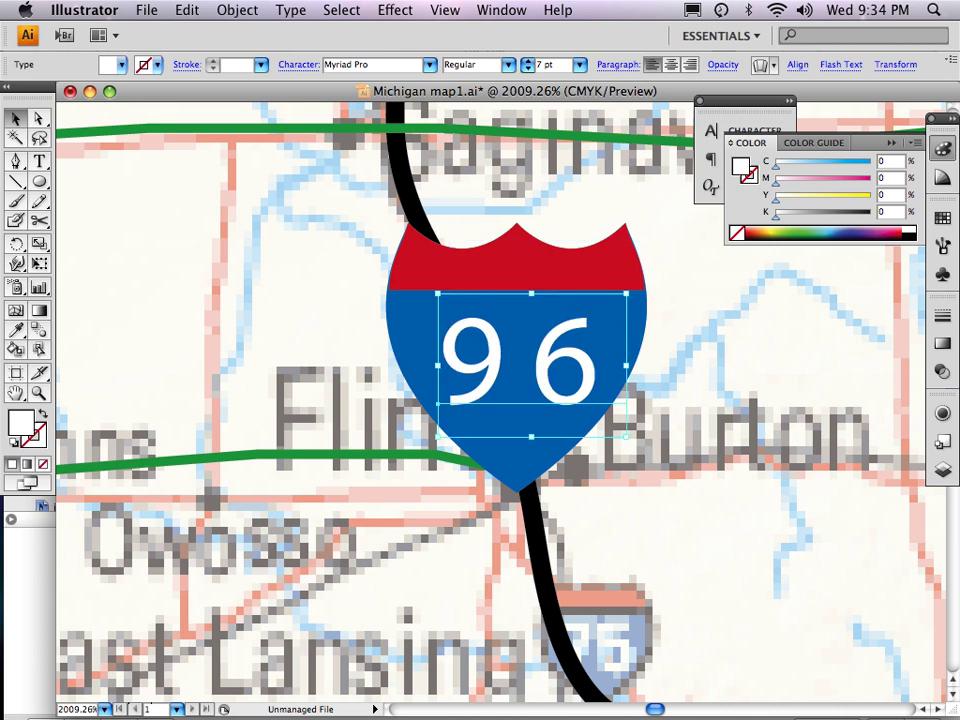
{"action": "left_click", "coordinate": [462, 273], "text": "shift"}
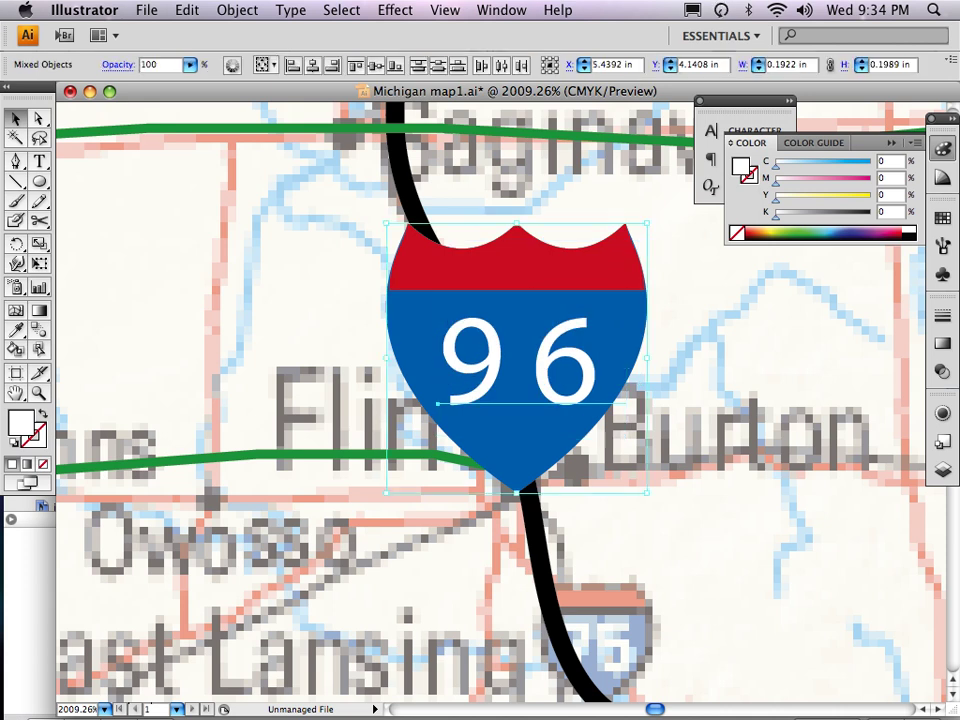
{"action": "key", "text": "super+g"}
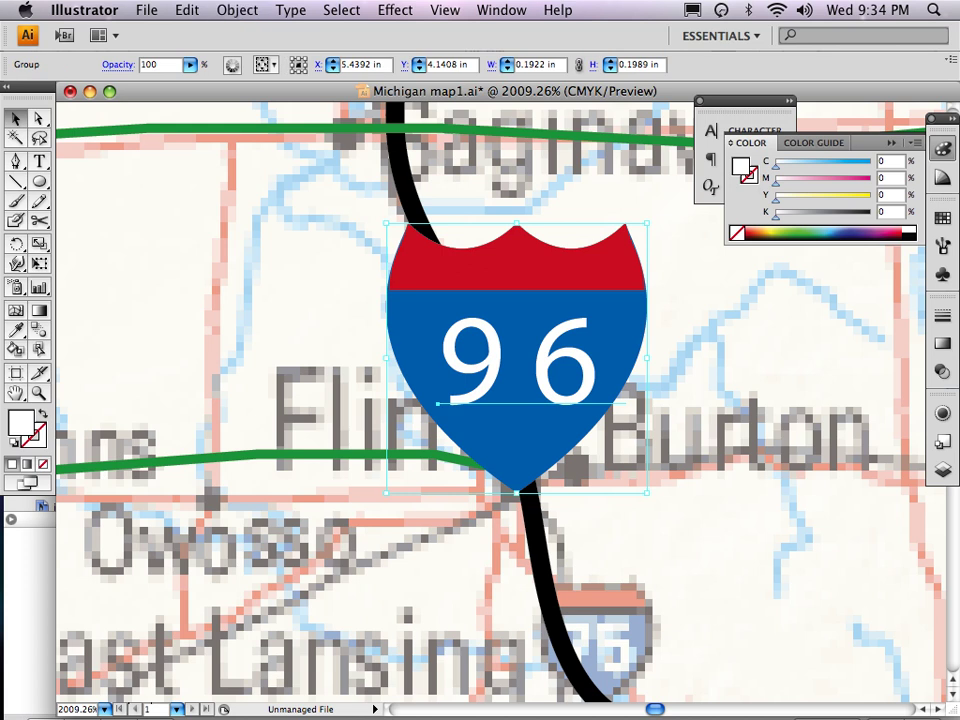
- Try to select the "96" text inside the grouped shield for editing
{"action": "key", "text": "super+0"}
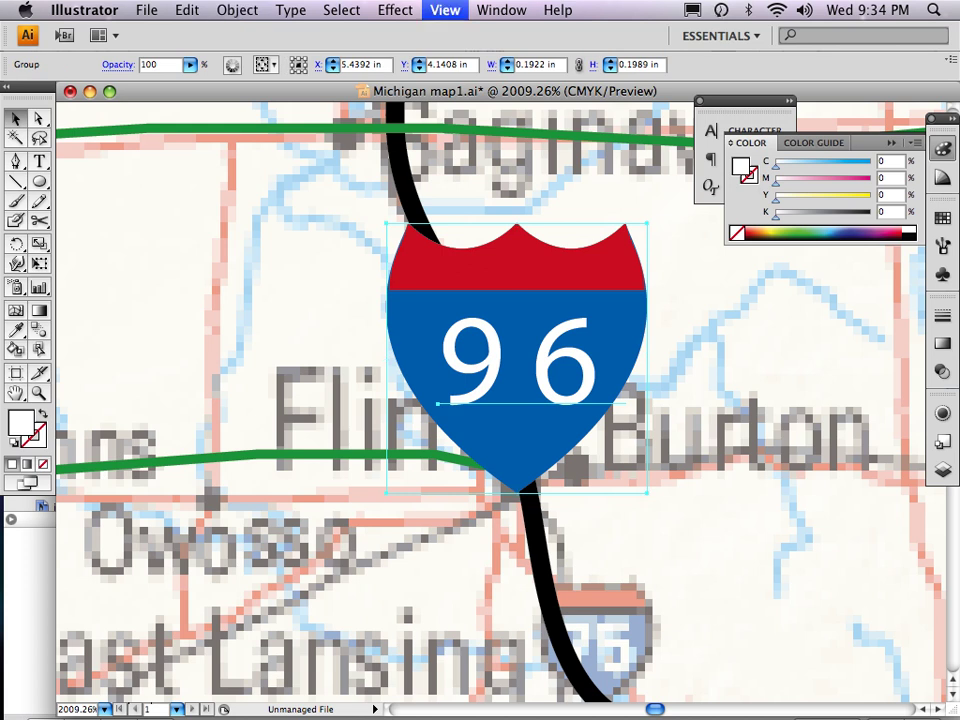
{"action": "key", "text": "z"}
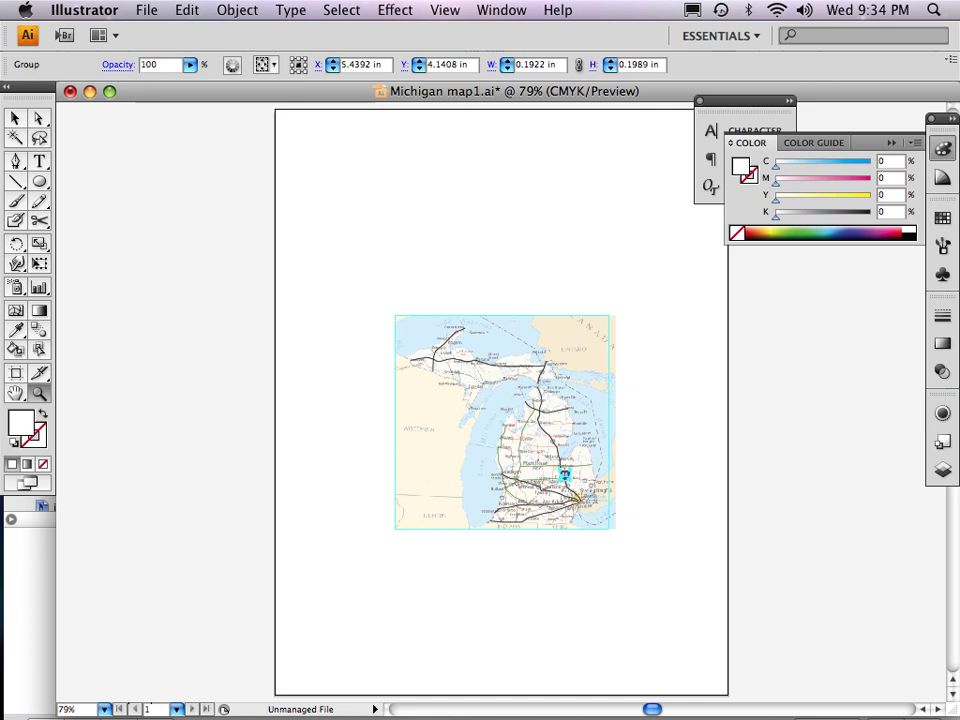
{"action": "left_click_drag", "start_coordinate": [476, 364], "coordinate": [617, 546]}
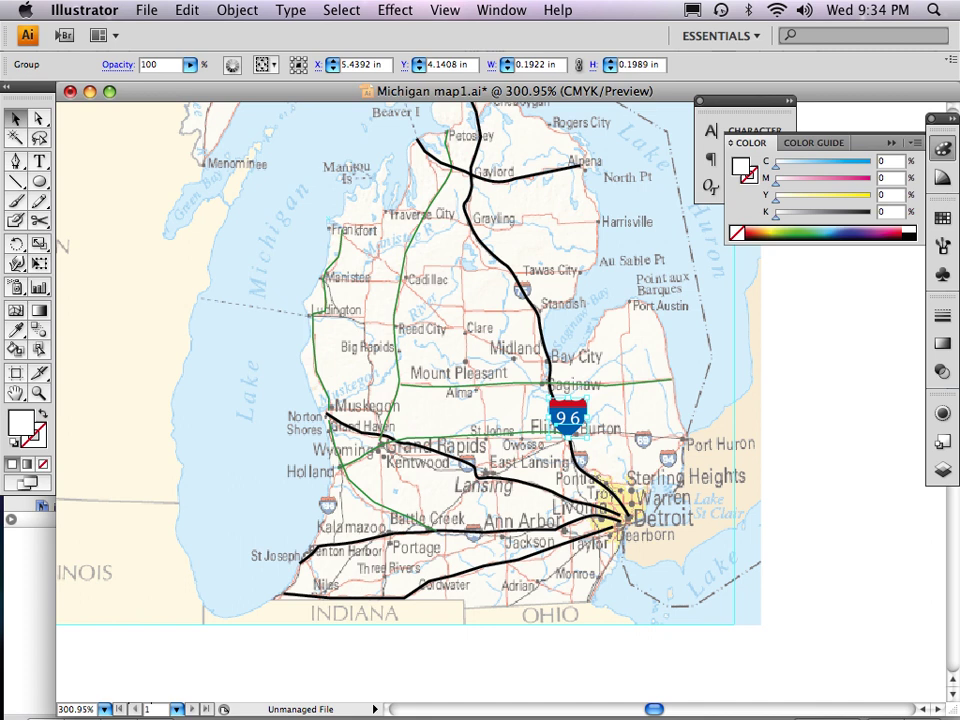
{"action": "key", "text": "t"}
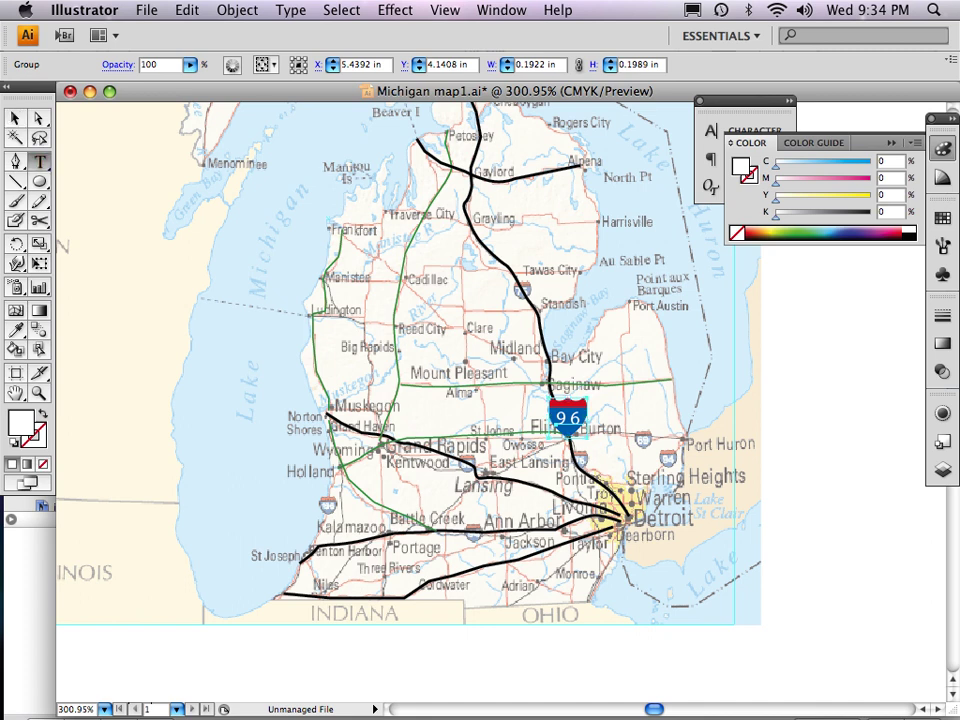
{"action": "left_click", "coordinate": [567, 416]}
{"action": "key", "text": "super+a"}
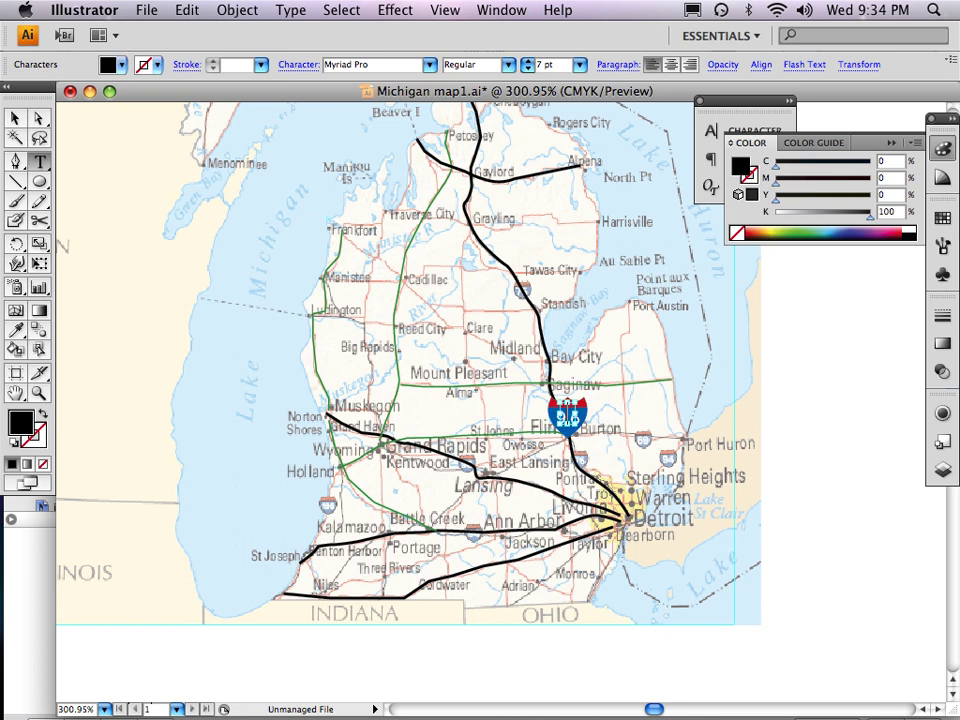
{"action": "left_click", "coordinate": [15, 118]}
{"action": "key", "text": "super+shift+a"}
- Ungroup the "96" text from the shield symbol near Flint and clear the selection
{"action": "left_click", "coordinate": [567, 430]}
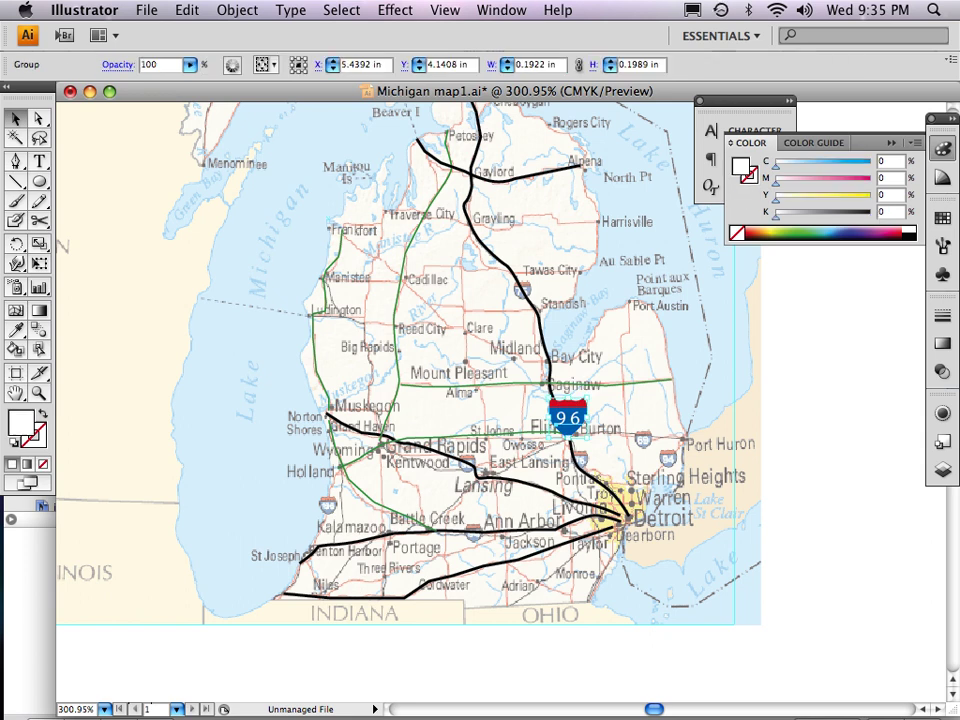
{"action": "key", "text": "super+shift+g"}
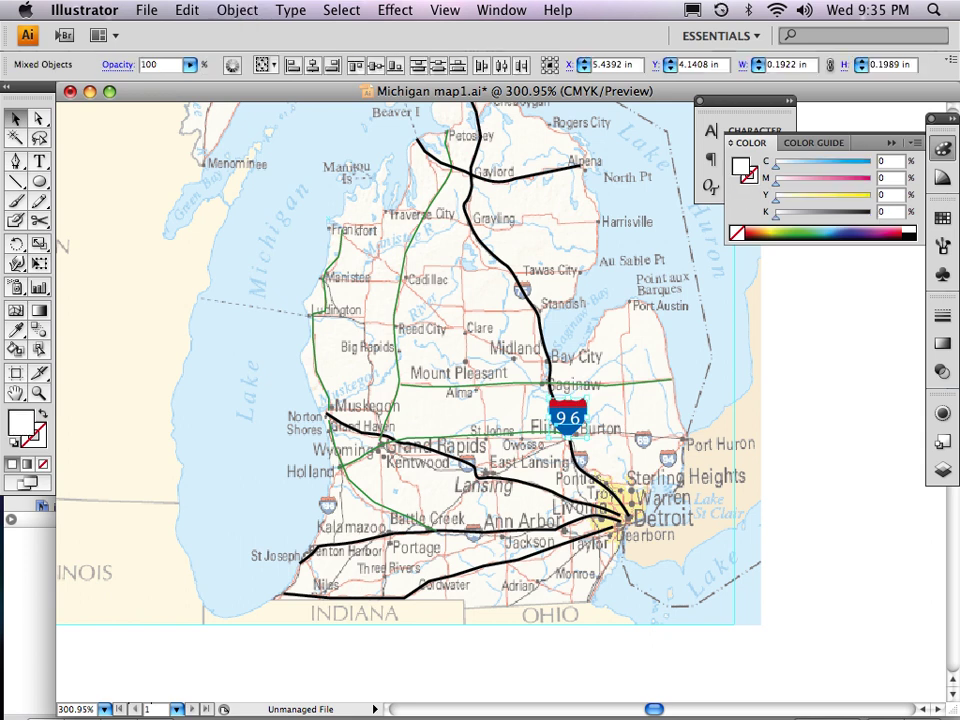
{"action": "key", "text": "super+shift+a"}
- Set the tracking of the "96" text on the shield to 0 and collapse the character settings
{"action": "left_click", "coordinate": [568, 418]}
{"action": "key", "text": "t"}
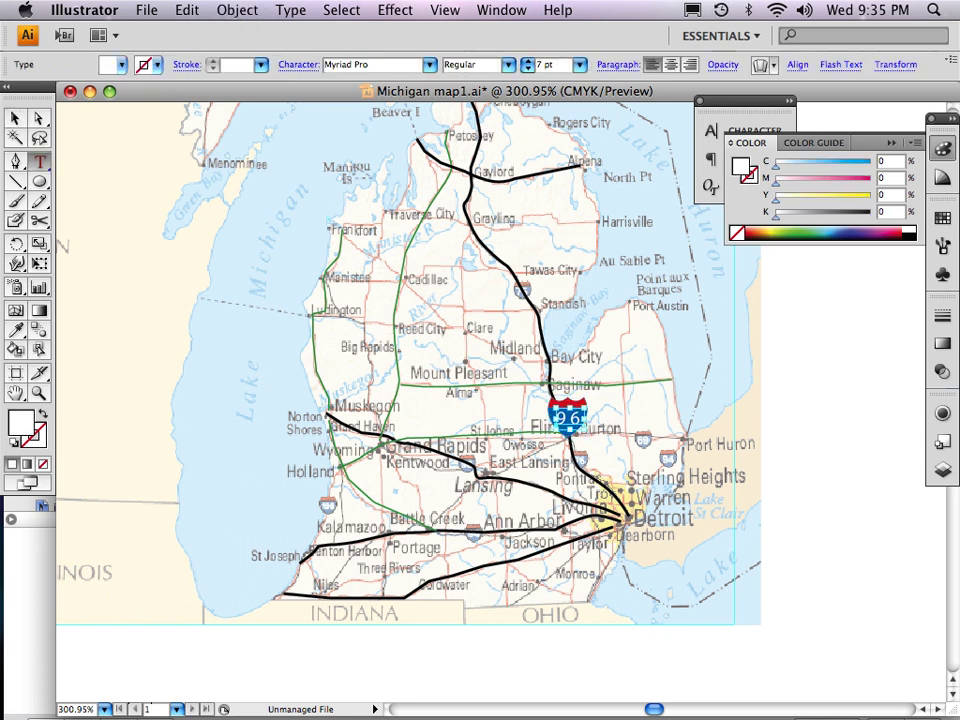
{"action": "left_click", "coordinate": [568, 418]}
{"action": "key", "text": "super+a"}
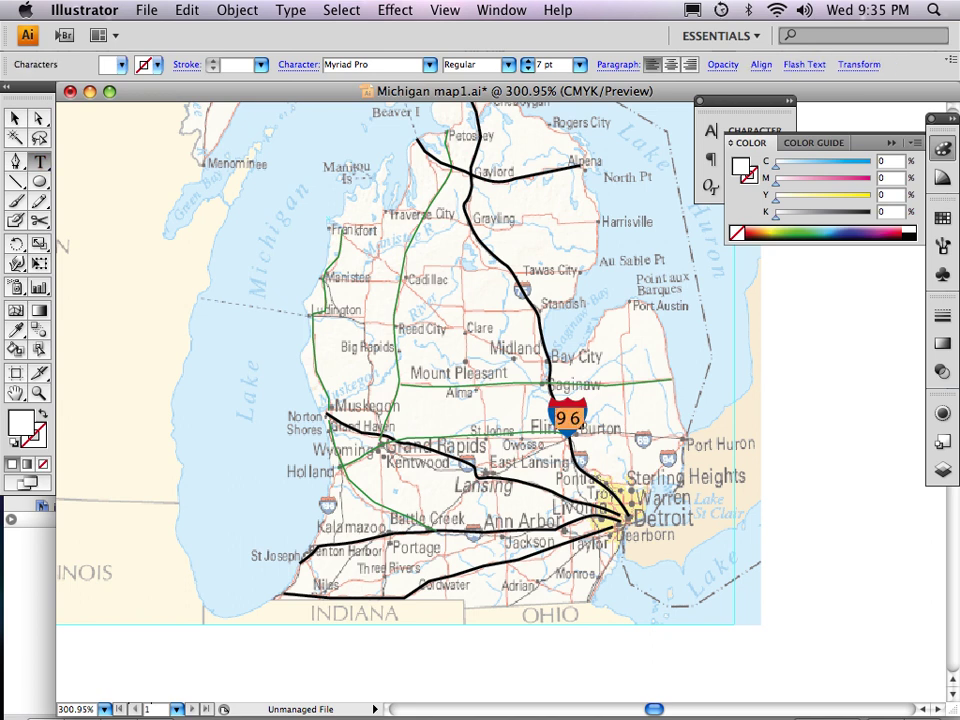
{"action": "key", "text": "super+t"}
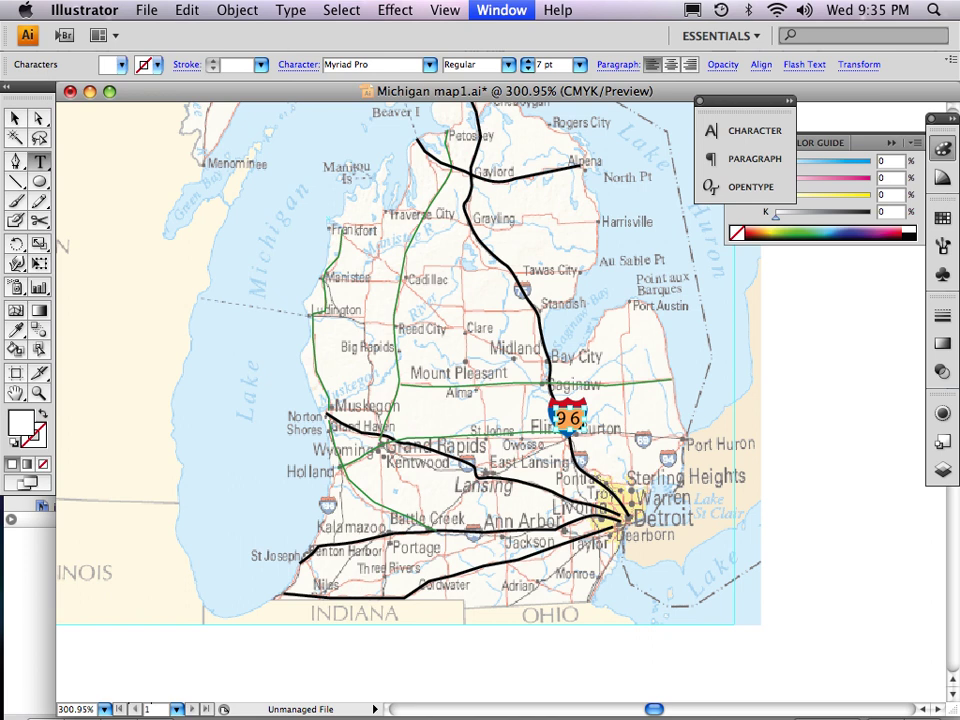
{"action": "key", "text": "super+t"}
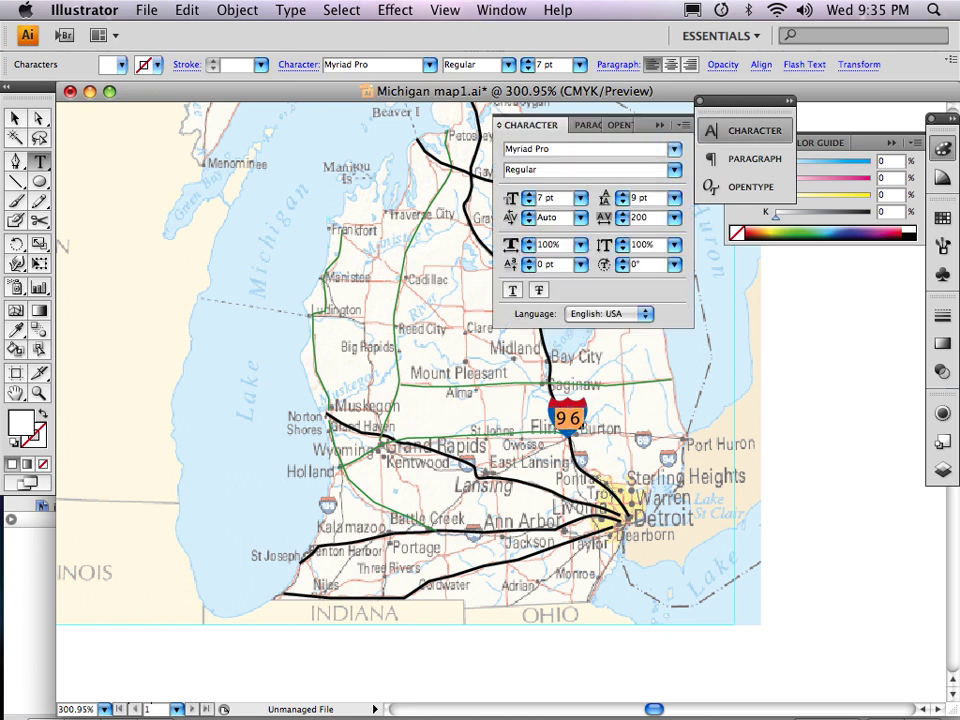
{"action": "double_click", "coordinate": [639, 217]}
{"action": "type", "text": "0"}
{"action": "key", "text": "Escape"}
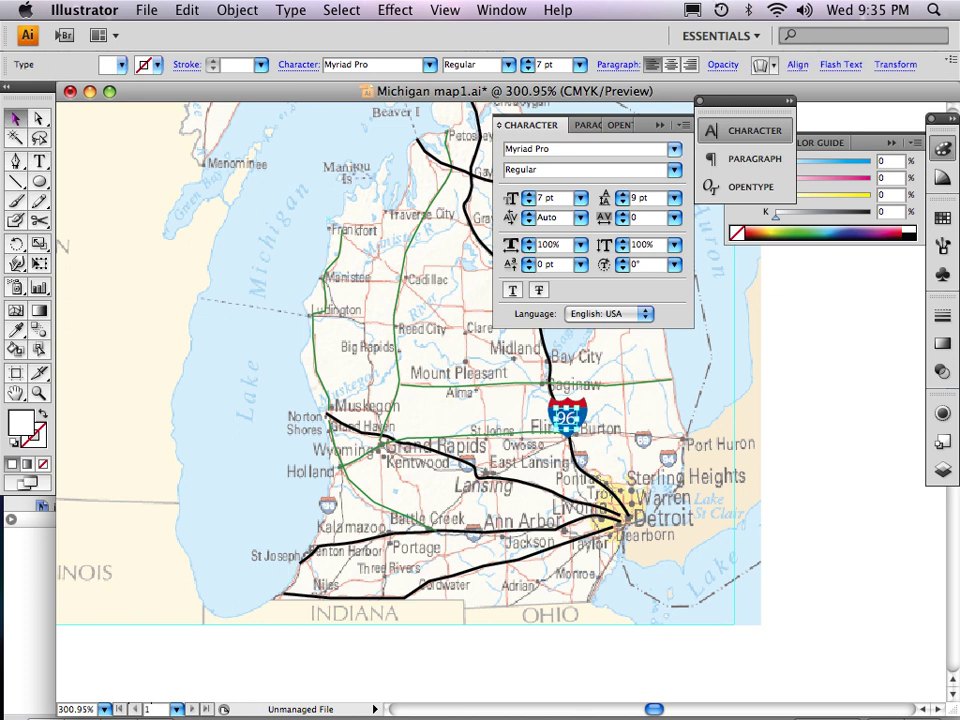
{"action": "key", "text": "super+shift+a"}
{"action": "left_click", "coordinate": [660, 125]}
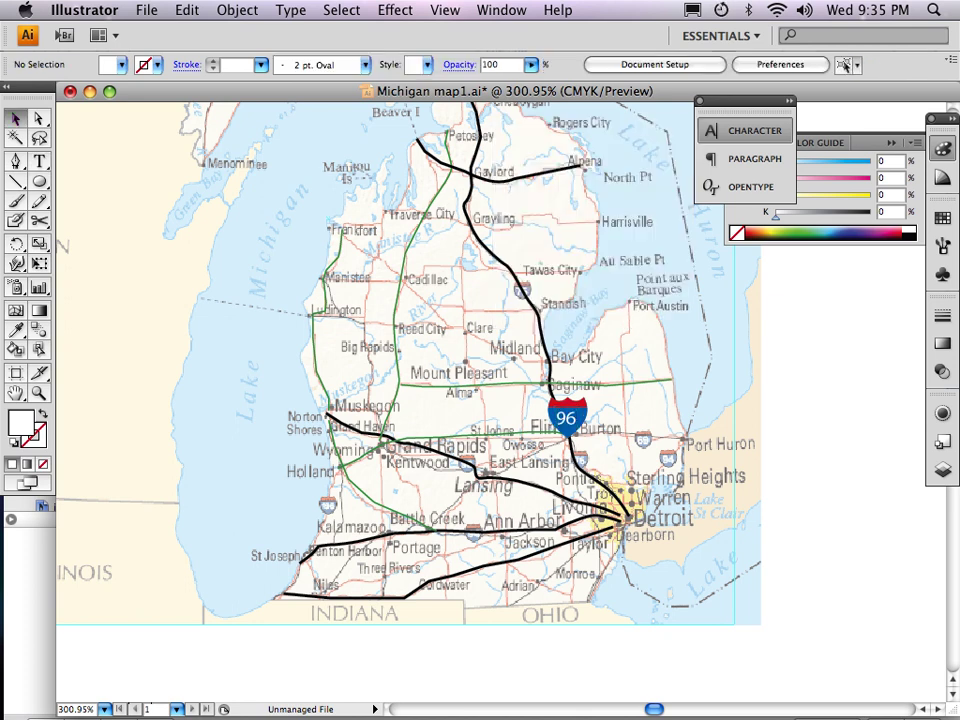
- Center the "96" text horizontally in the shield and group the text with the shield symbol
{"action": "left_click", "coordinate": [566, 419]}
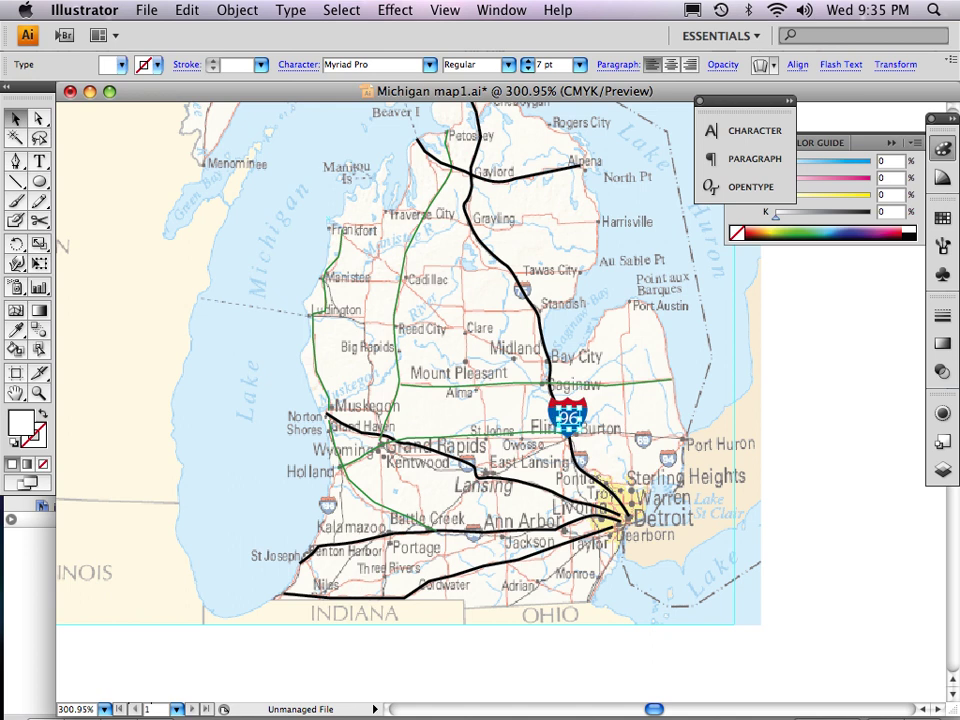
{"action": "key", "text": "super+shift+a"}
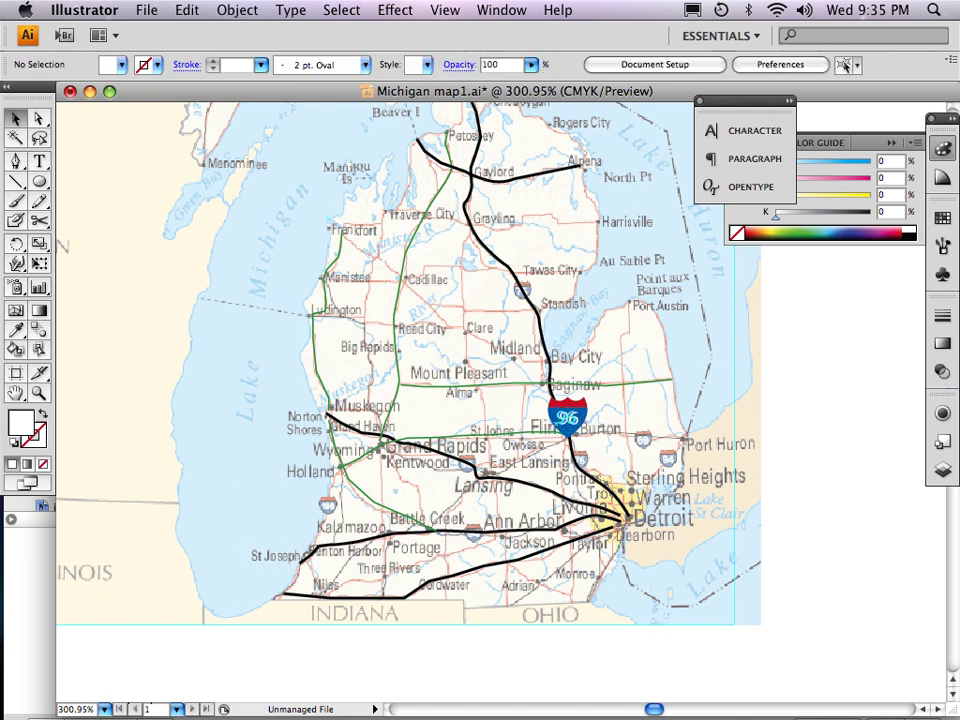
{"action": "key", "text": "super+z"}
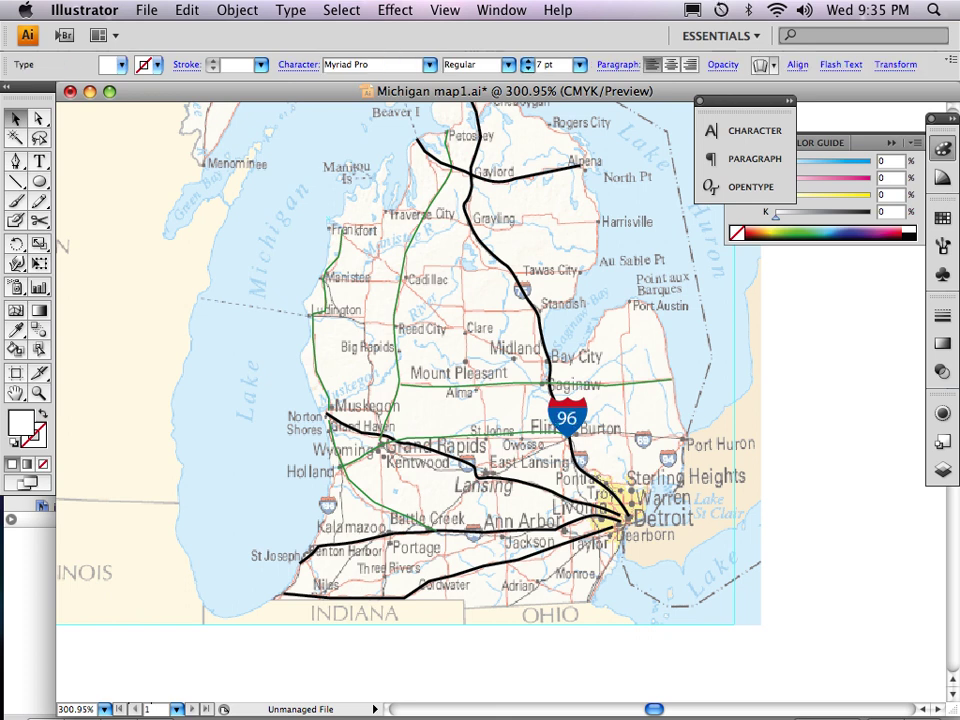
{"action": "left_click", "coordinate": [567, 405], "text": "shift"}
{"action": "key", "text": "super+g"}
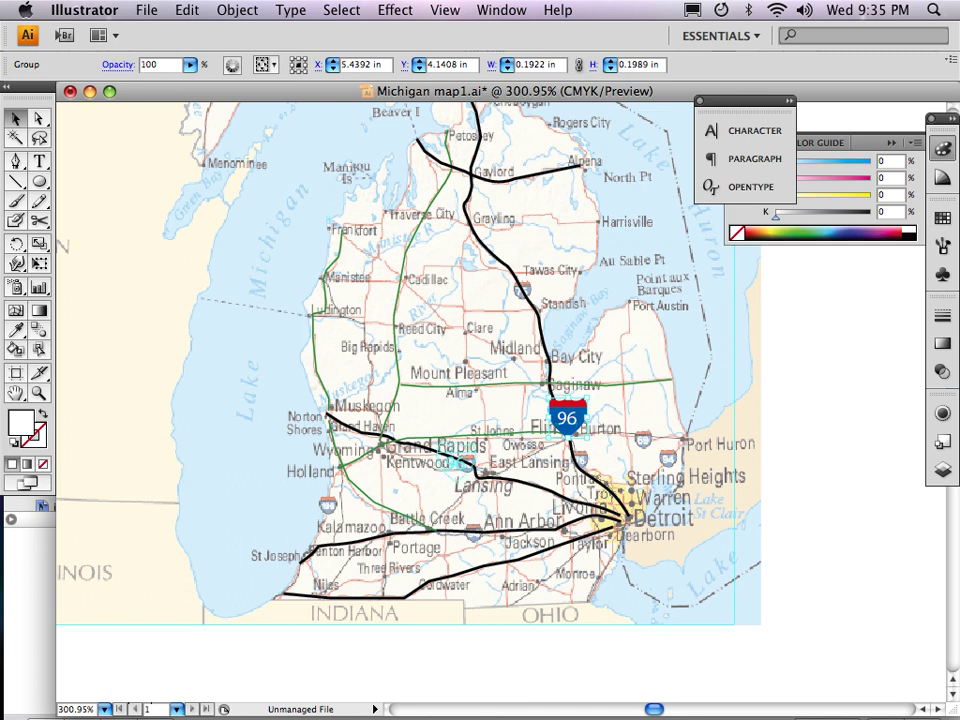
- Copy the grouped shield onto the black road northwest of Lansing and again onto the road between Battle Creek and Jackson
{"action": "left_click_drag", "start_coordinate": [567, 418], "coordinate": [455, 461]}
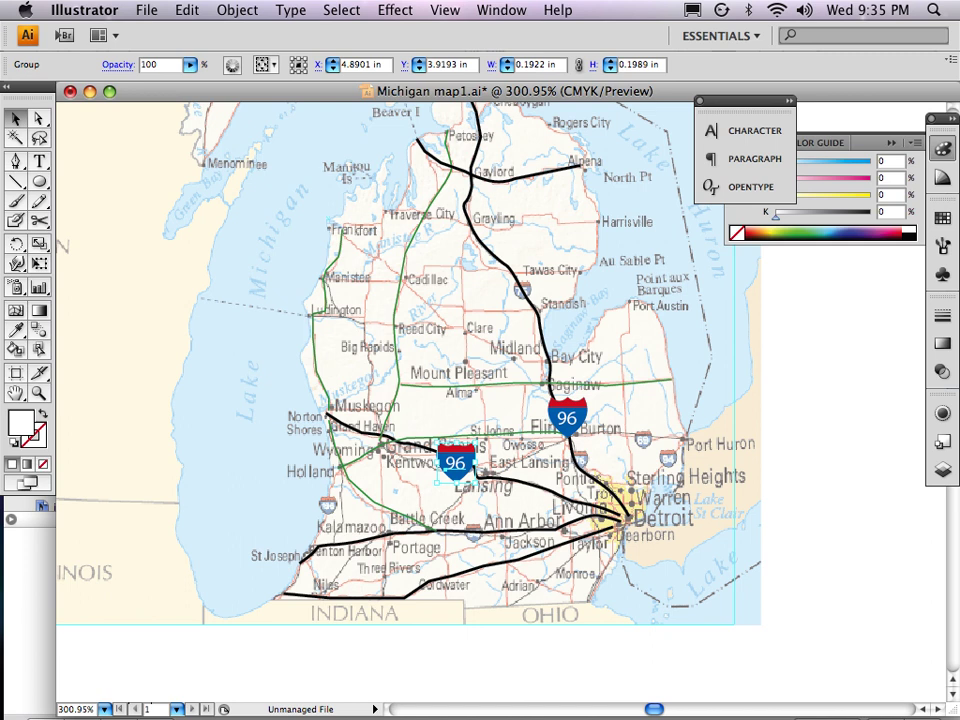
{"action": "left_click_drag", "start_coordinate": [455, 461], "coordinate": [468, 535]}
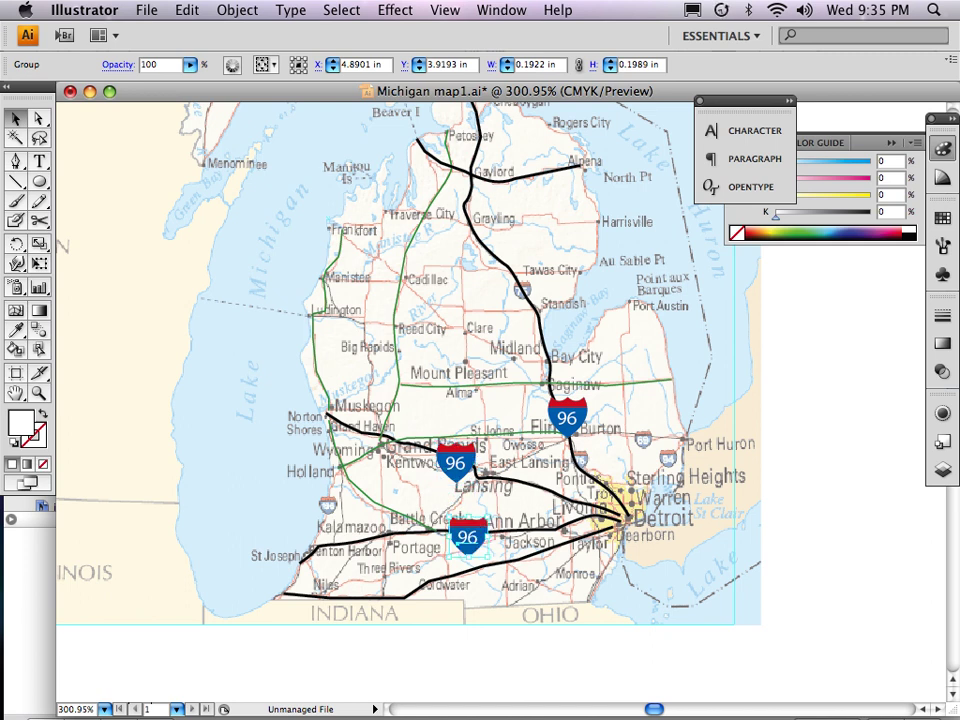
{"action": "key", "text": "t"}
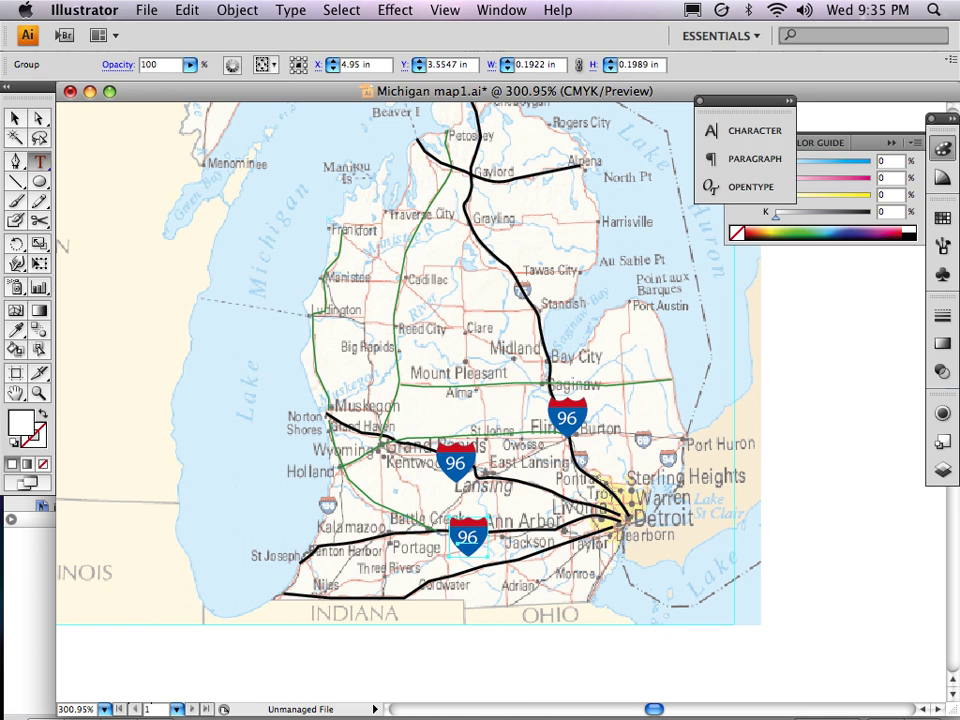
{"action": "left_click", "coordinate": [467, 533]}
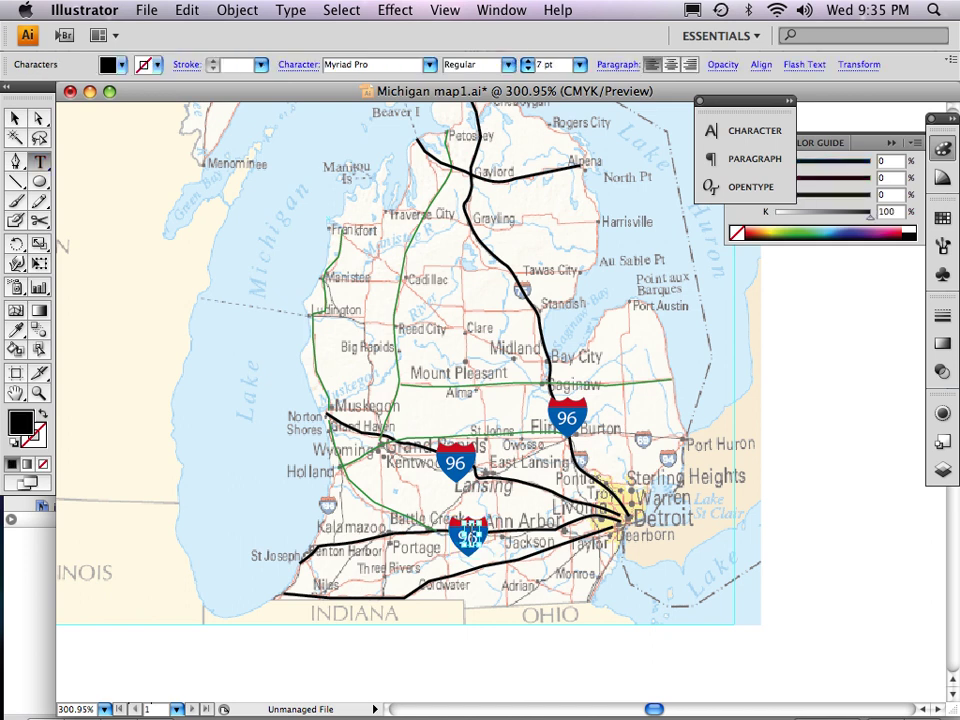
{"action": "key", "text": "super+space"}
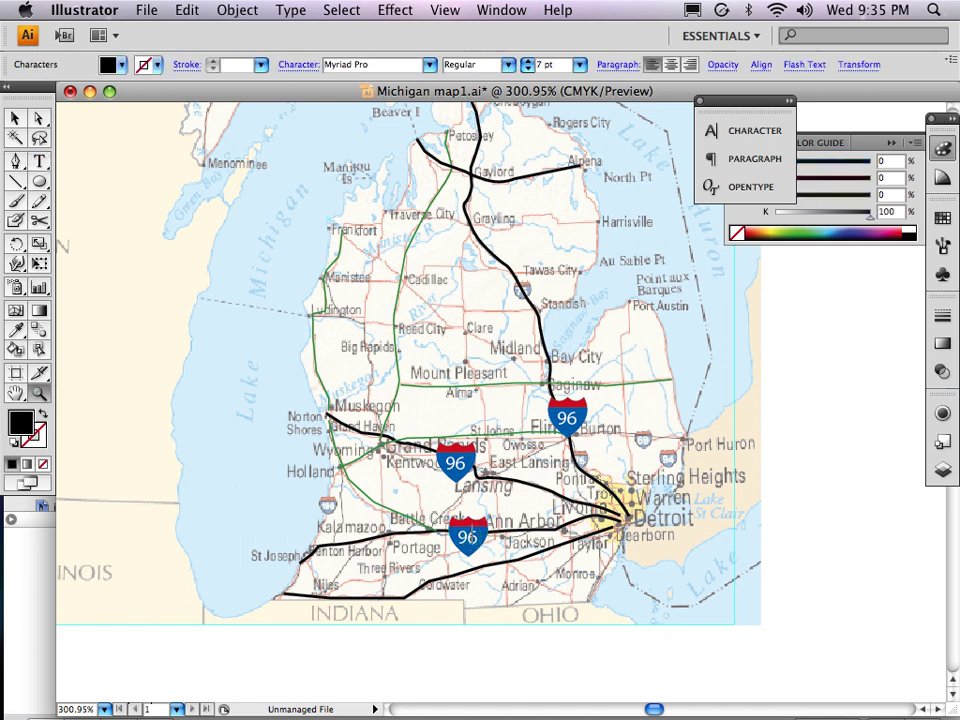
{"action": "left_click_drag", "start_coordinate": [403, 358], "coordinate": [630, 594]}
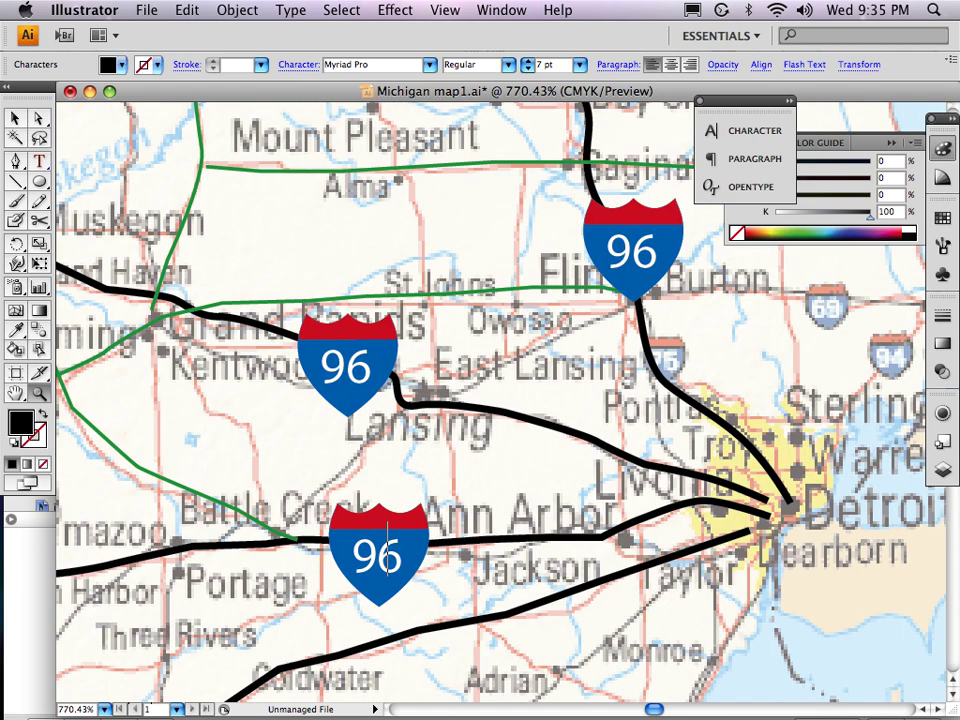
{"action": "key", "text": "t"}
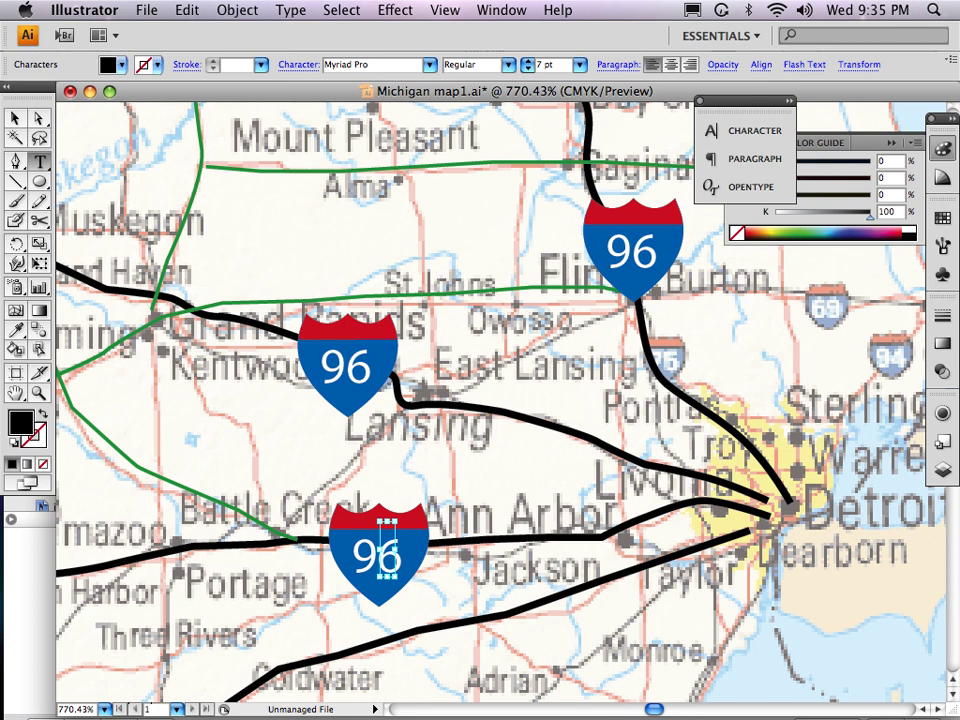
{"action": "key", "text": "super+z"}
{"action": "key", "text": "super+z"}
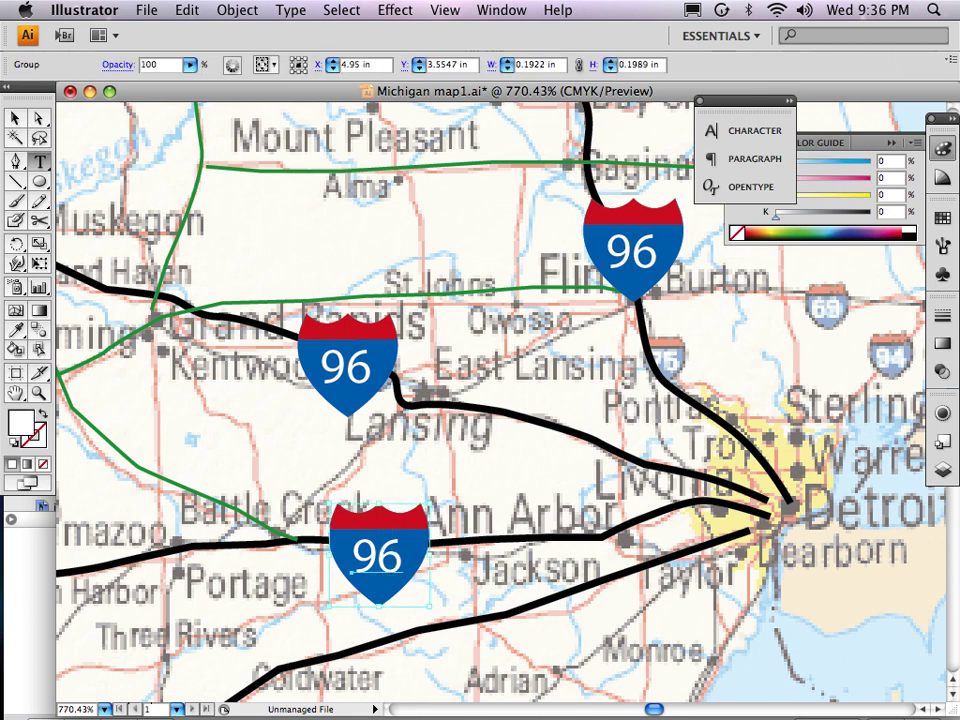
- Change the number on the shield between Battle Creek and Jackson to "94"
{"action": "double_click", "coordinate": [377, 556]}
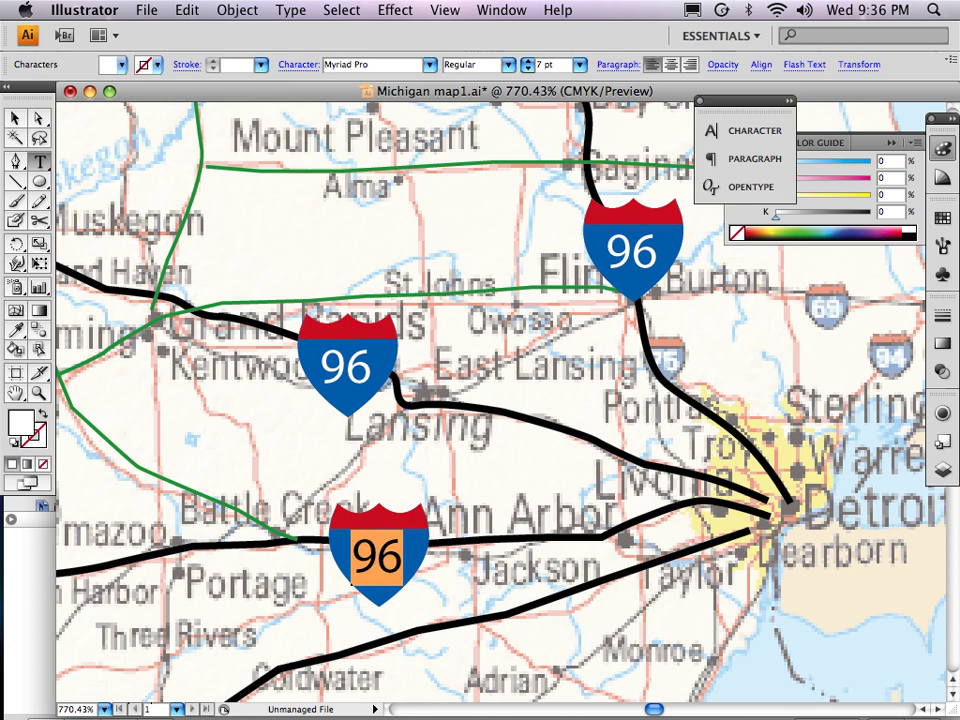
{"action": "type", "text": "9"}
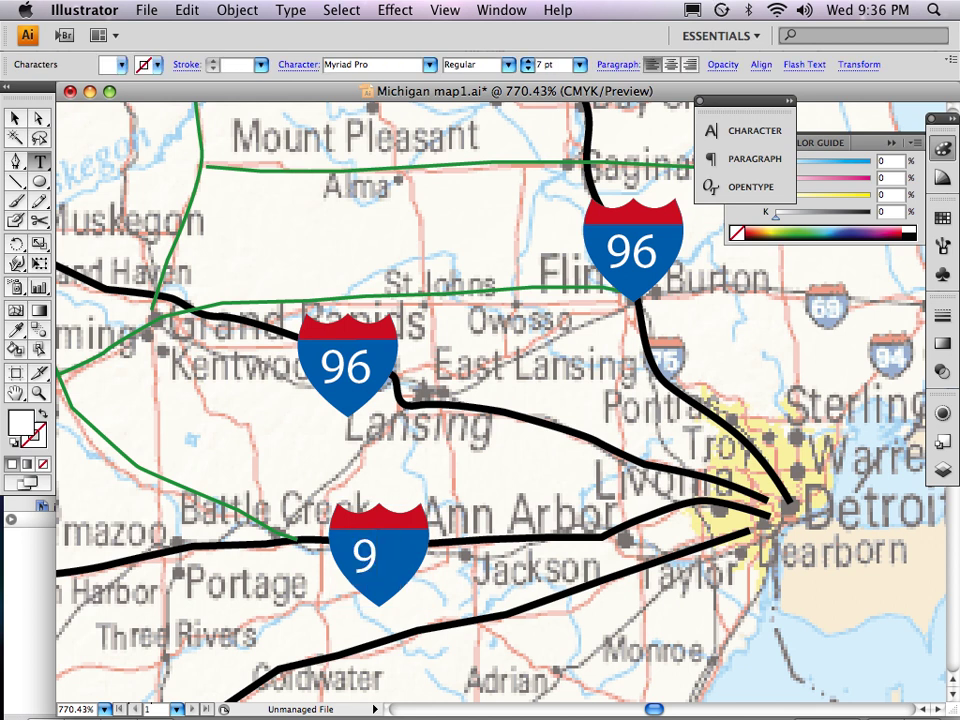
{"action": "type", "text": "4"}
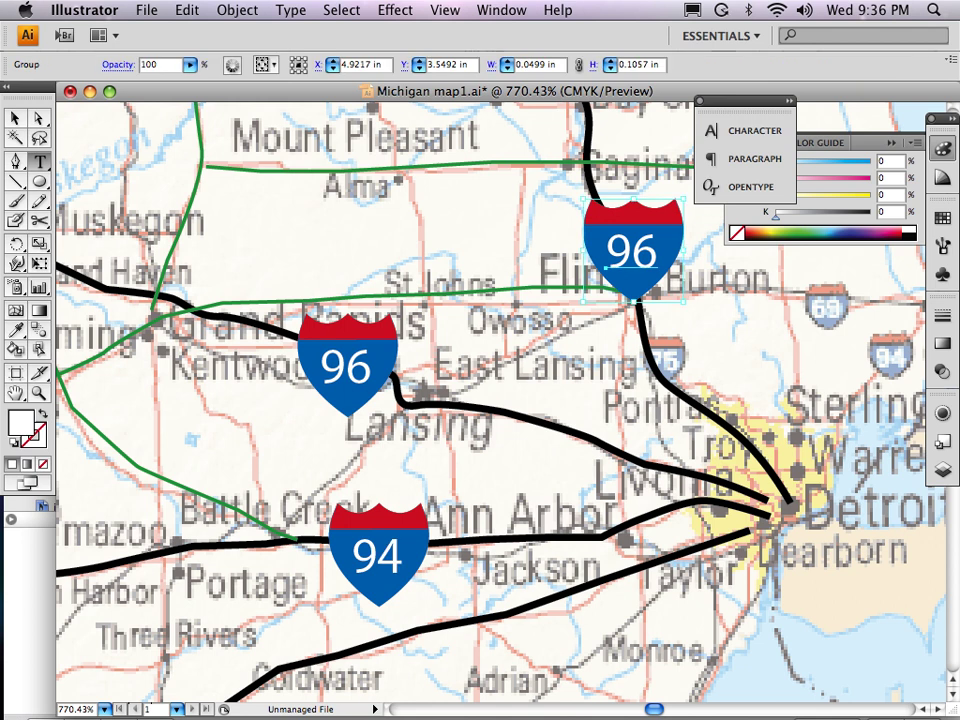
- Change the number on the shield near Flint to "75" and finish editing the text
{"action": "left_click", "coordinate": [632, 252], "text": "super"}
{"action": "left_click", "coordinate": [632, 252]}
{"action": "double_click", "coordinate": [632, 252]}
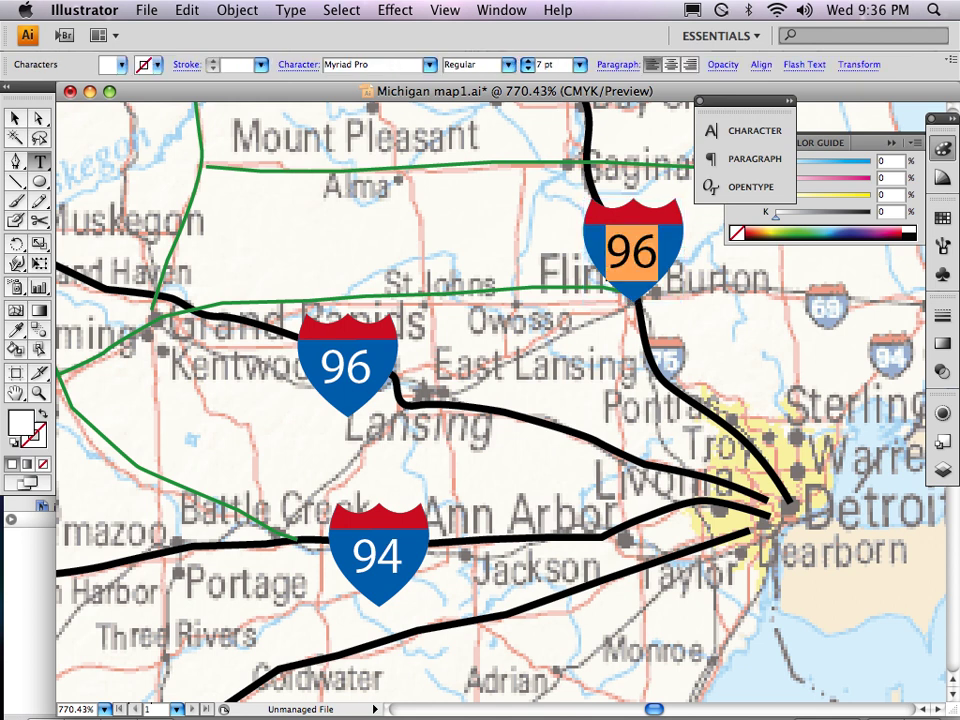
{"action": "type", "text": "75"}
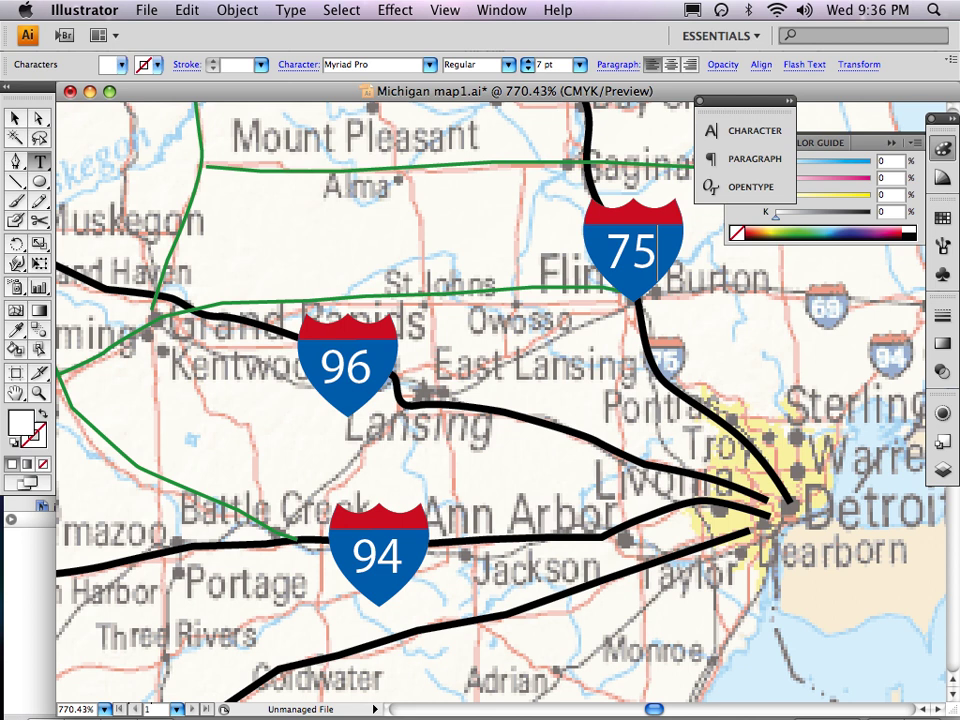
{"action": "key", "text": "Escape"}
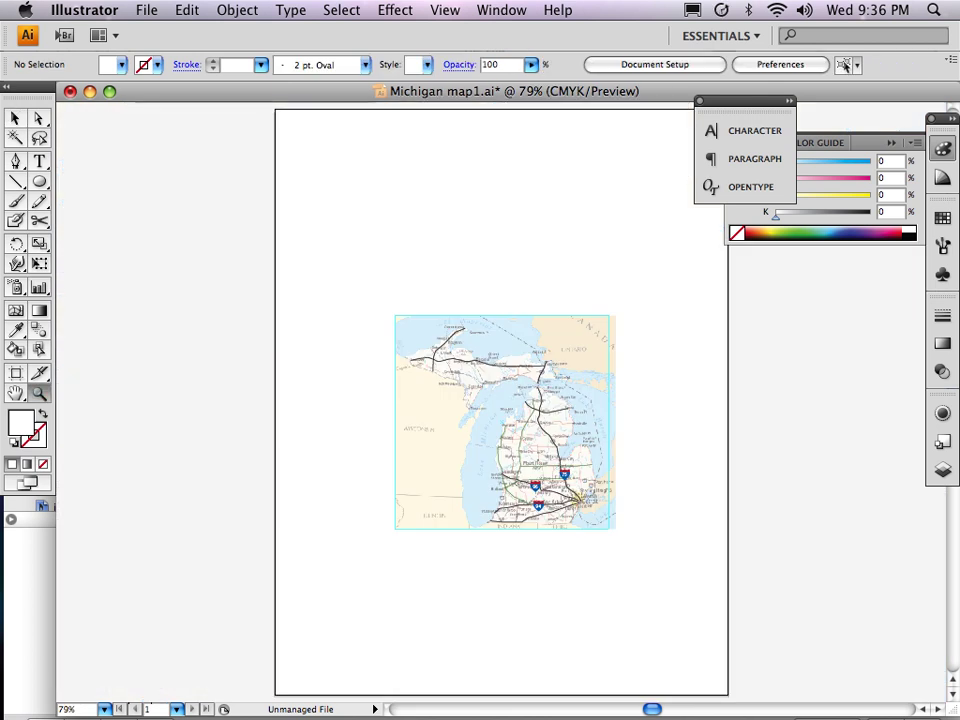
- Show the Michigan, Other states, Lakes, City dots, Labels and borders layers together with the roads
{"action": "left_click_drag", "start_coordinate": [382, 298], "coordinate": [632, 565]}
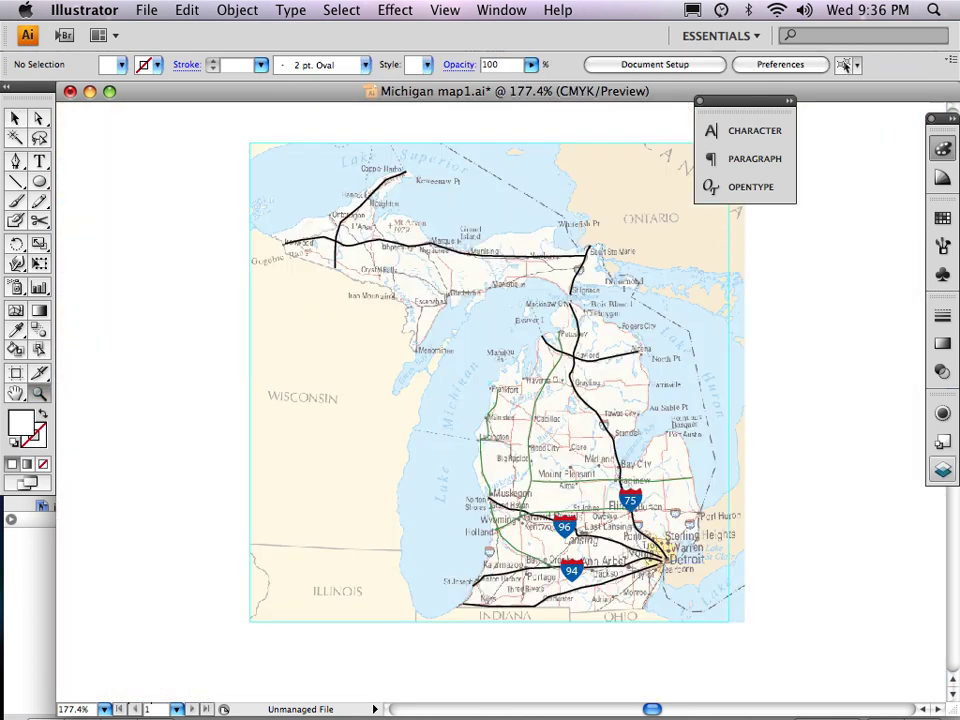
{"action": "left_click", "coordinate": [943, 469]}
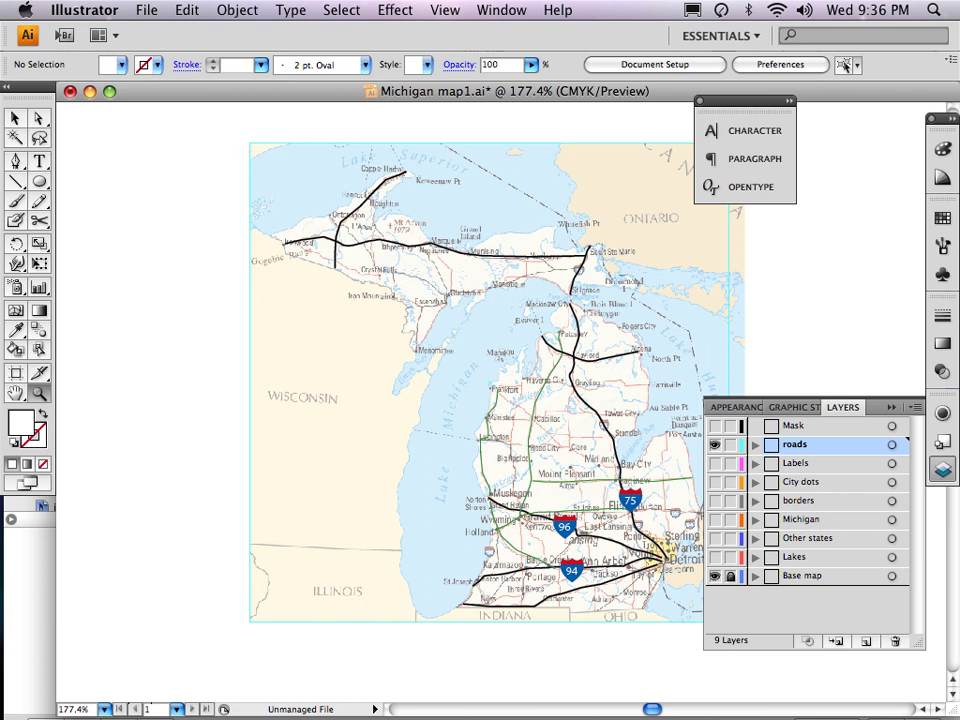
{"action": "left_click", "coordinate": [715, 520]}
{"action": "left_click", "coordinate": [715, 538]}
{"action": "left_click", "coordinate": [715, 557]}
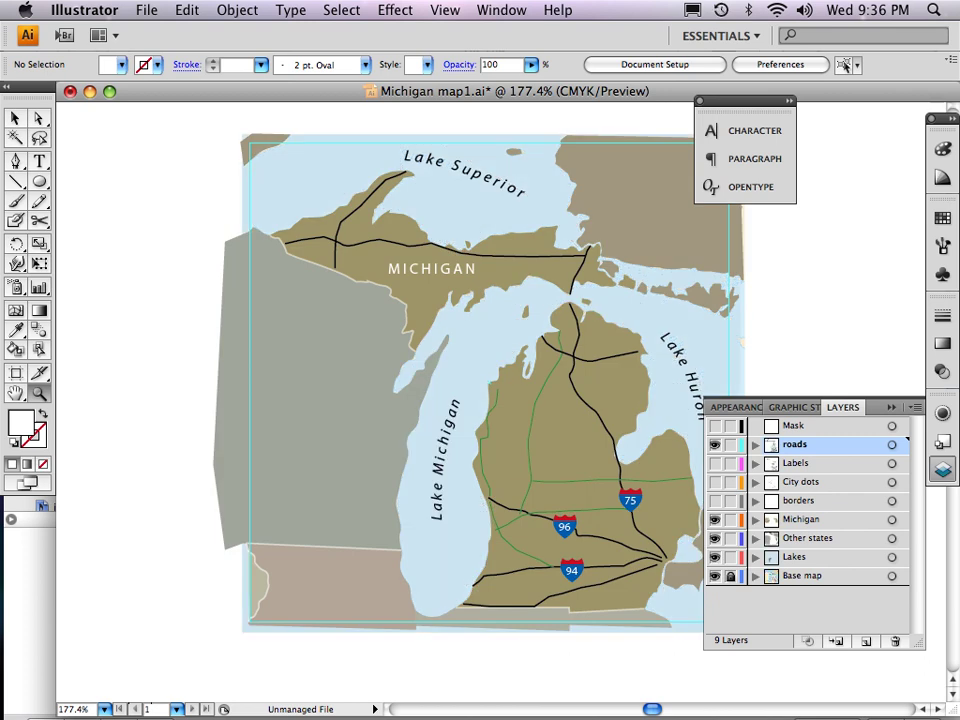
{"action": "left_click", "coordinate": [715, 482]}
{"action": "left_click", "coordinate": [715, 464]}
{"action": "left_click", "coordinate": [715, 501]}
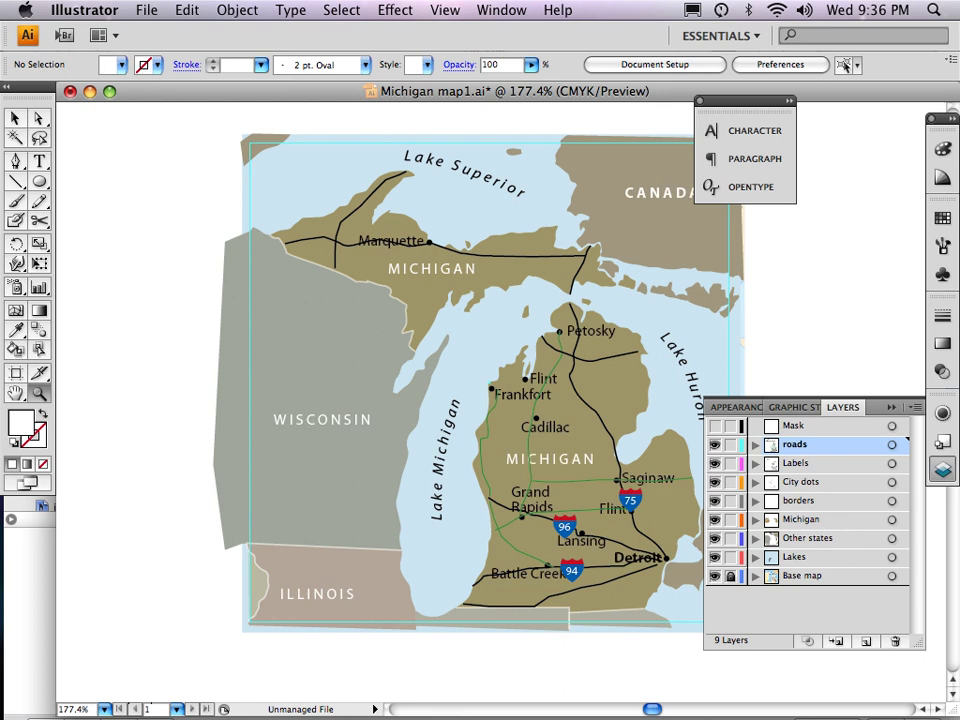
- Select the black road running east from Marquette and extend the selection to all paths with the same stroke color
{"action": "left_click", "coordinate": [16, 119]}
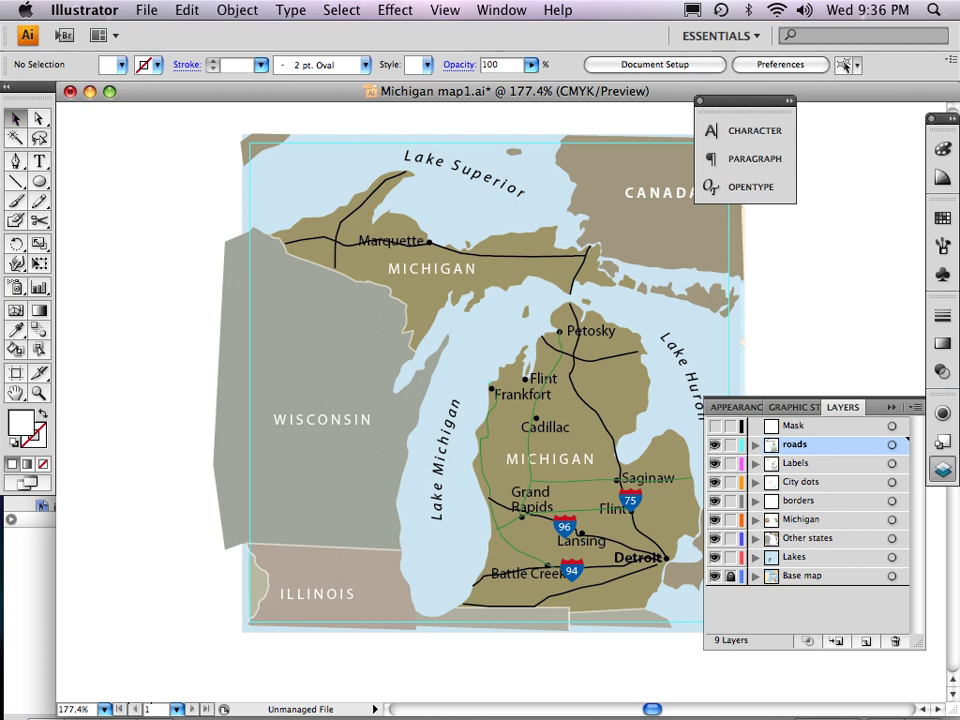
{"action": "left_click", "coordinate": [484, 256]}
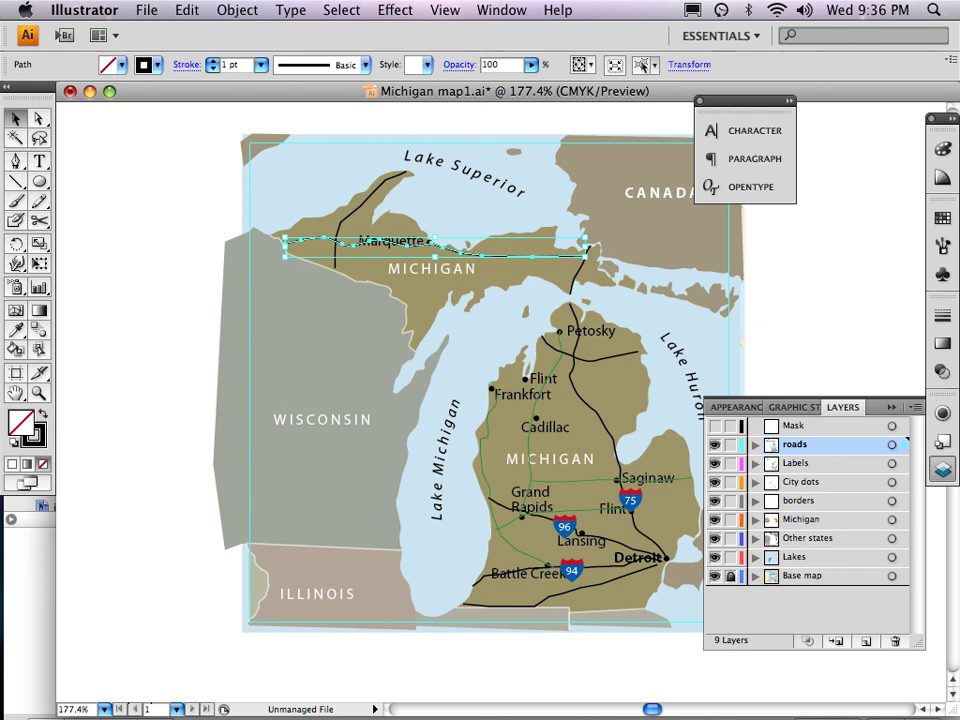
{"action": "left_click", "coordinate": [341, 10]}
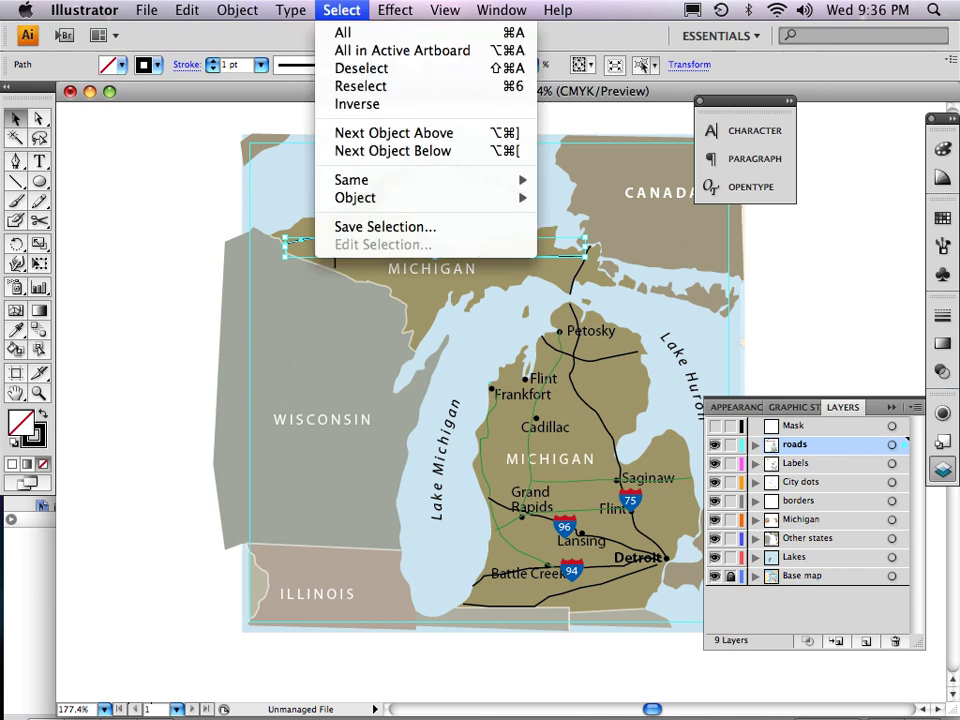
{"action": "mouse_move", "coordinate": [430, 180]}
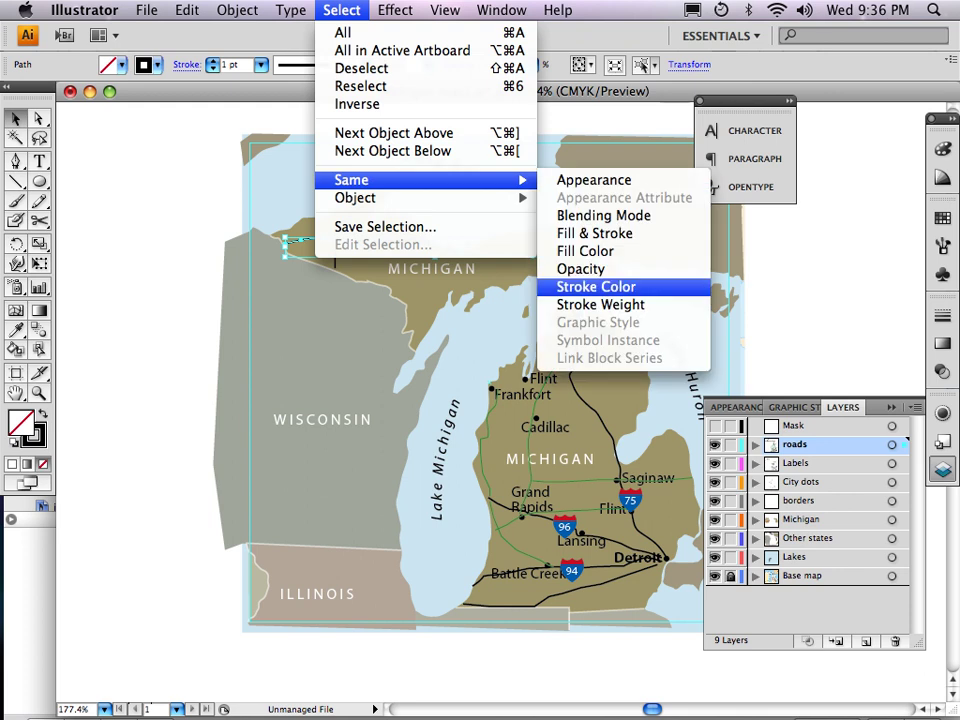
{"action": "left_click", "coordinate": [596, 287]}
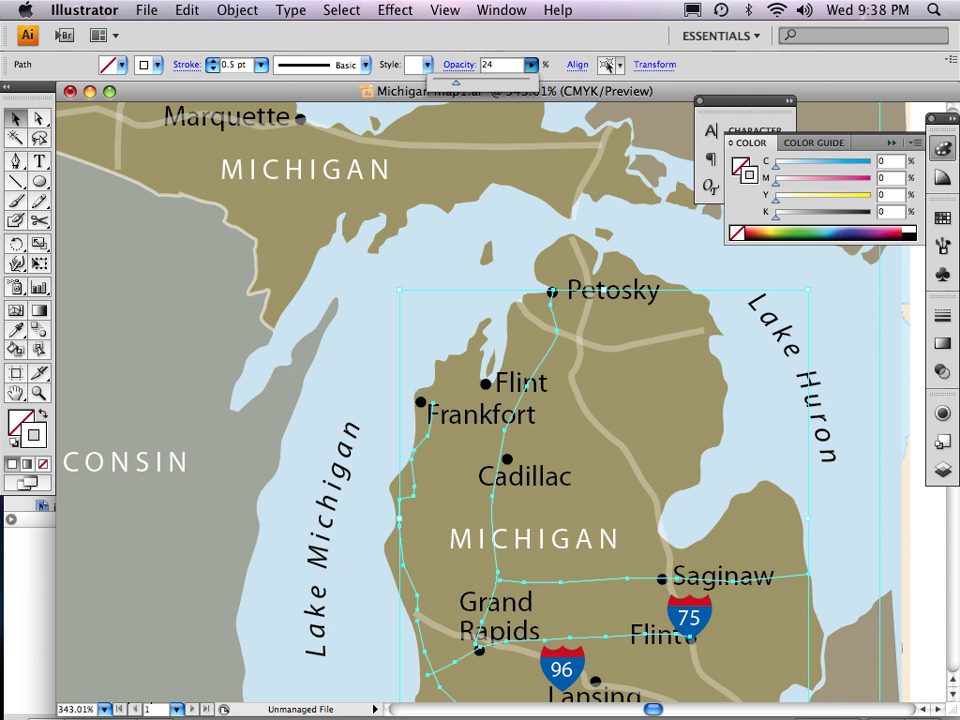
- Set the opacity of the selected thin 0.5 pt roads to 24% and hide the selection edges
{"action": "left_click_drag", "start_coordinate": [456, 83], "coordinate": [456, 83]}
{"action": "key", "text": "super+h"}
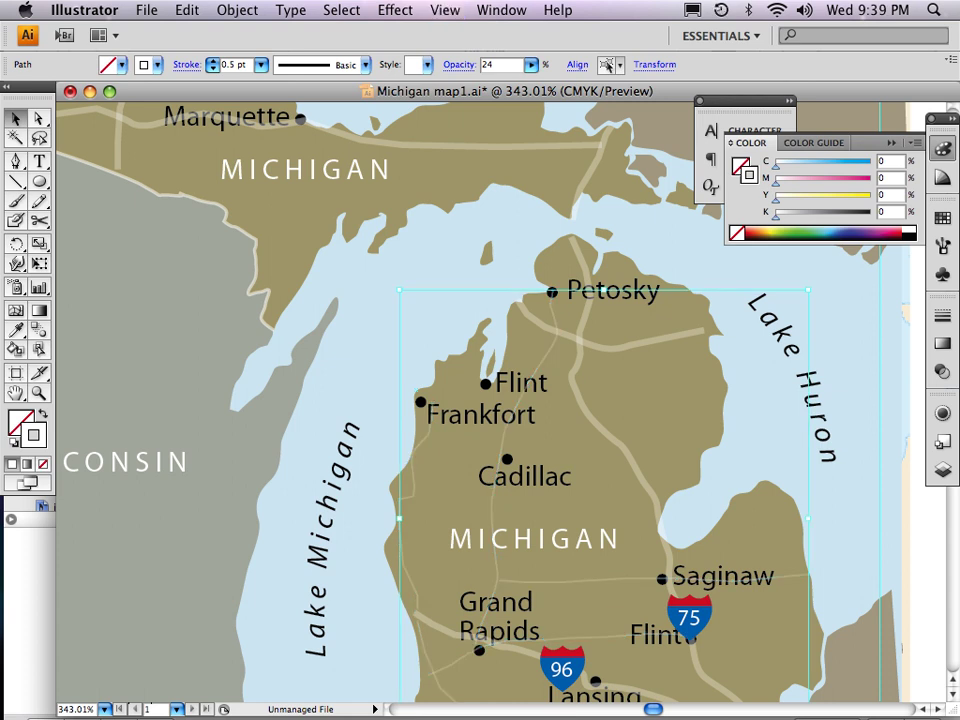
- Move the roads layer beneath the Labels and City dots layers, directly above borders, and deselect everything
{"action": "key", "text": "z"}
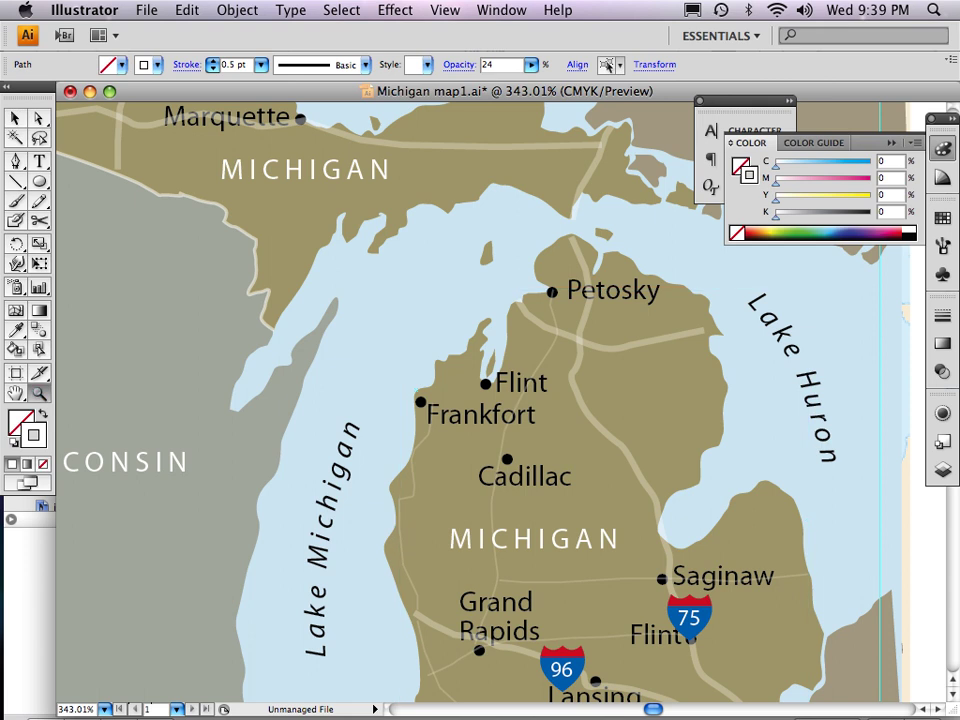
{"action": "left_click", "coordinate": [556, 426], "text": "alt"}
{"action": "left_click", "coordinate": [556, 426], "text": "alt"}
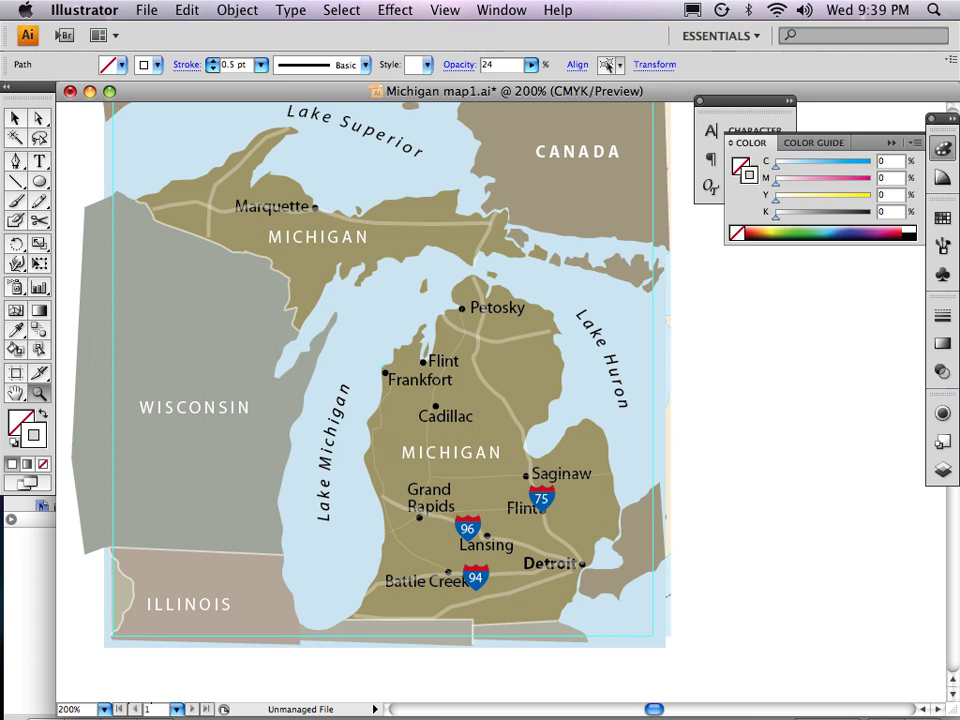
{"action": "key", "text": "super+minus"}
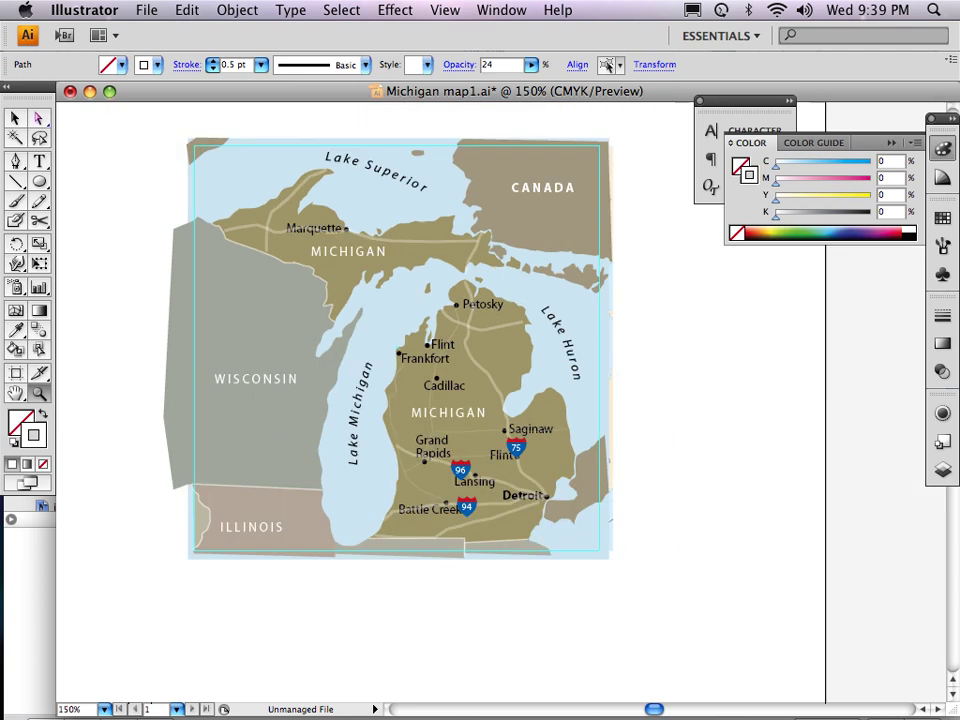
{"action": "key", "text": "v"}
{"action": "left_click", "coordinate": [942, 469]}
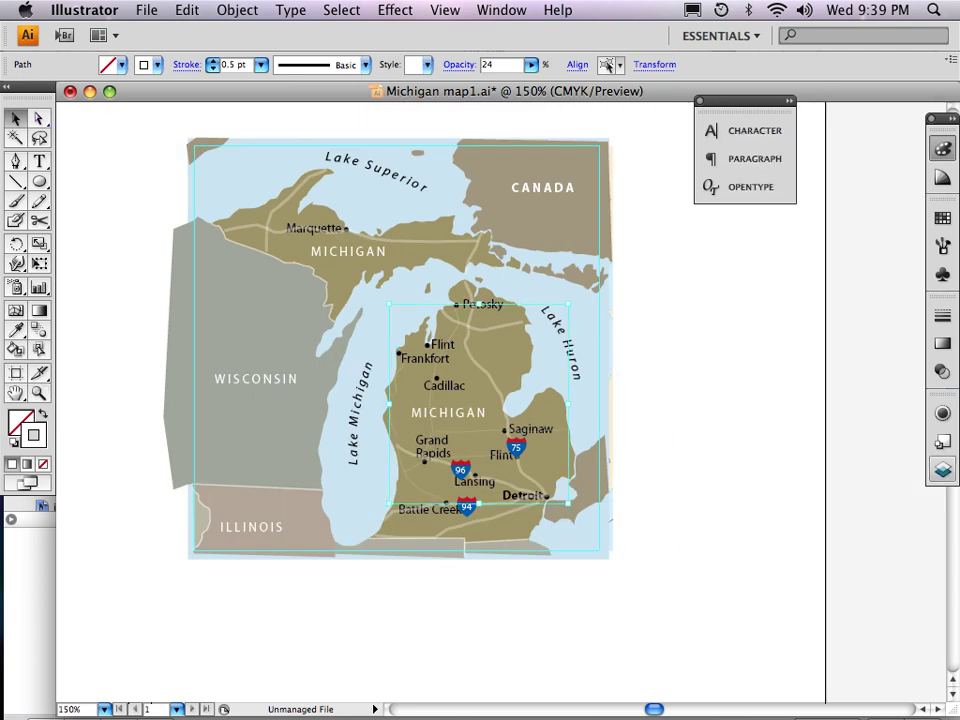
{"action": "key", "text": "F7"}
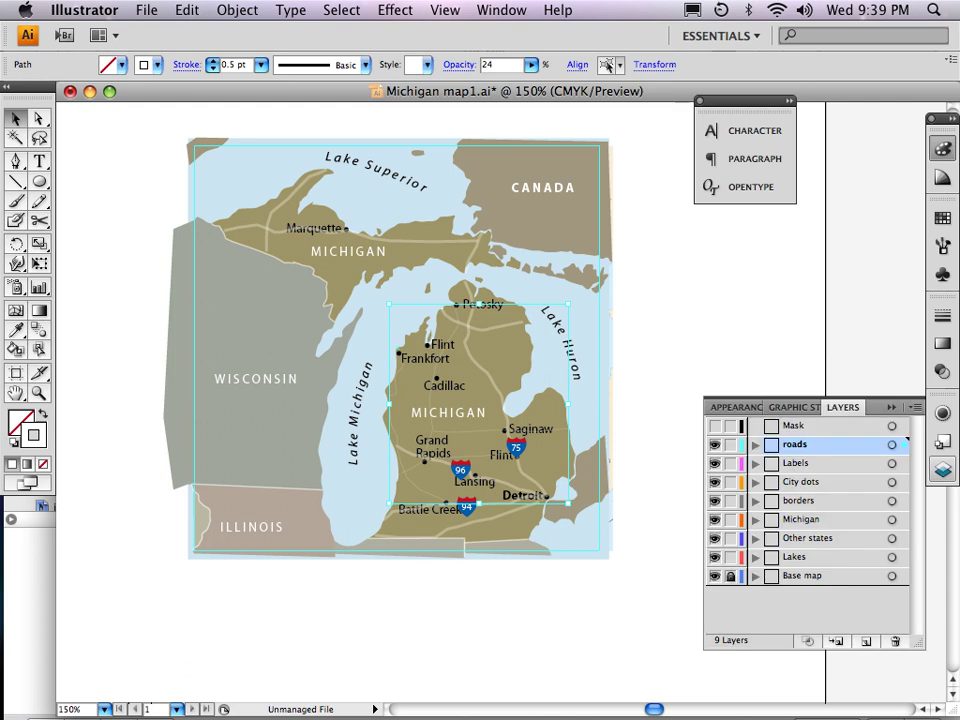
{"action": "left_click_drag", "start_coordinate": [796, 445], "coordinate": [796, 491]}
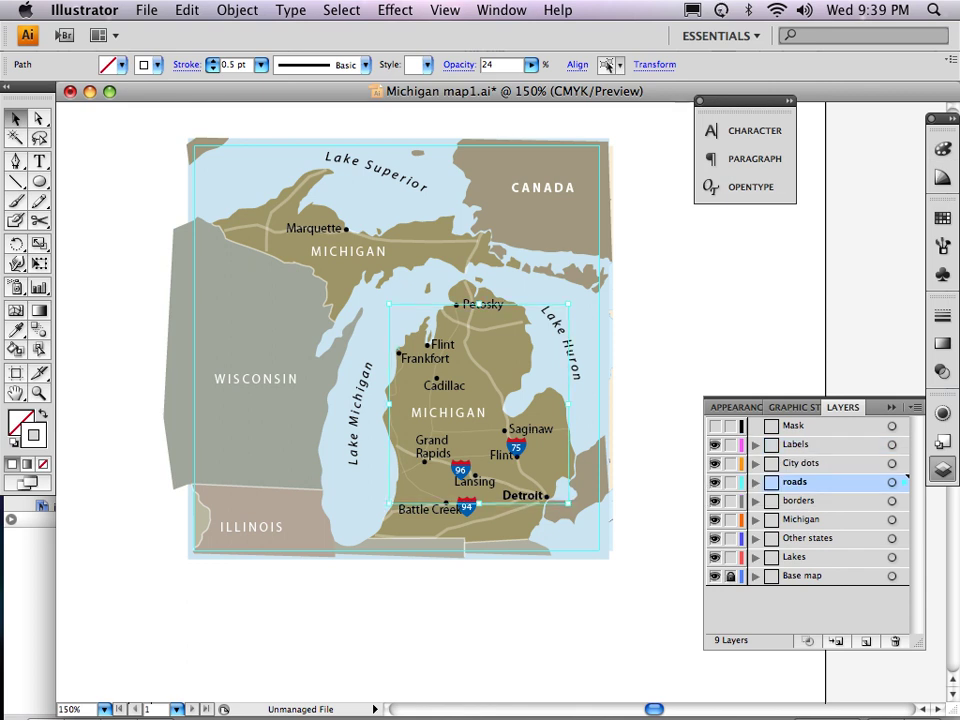
{"action": "key", "text": "super+shift+a"}
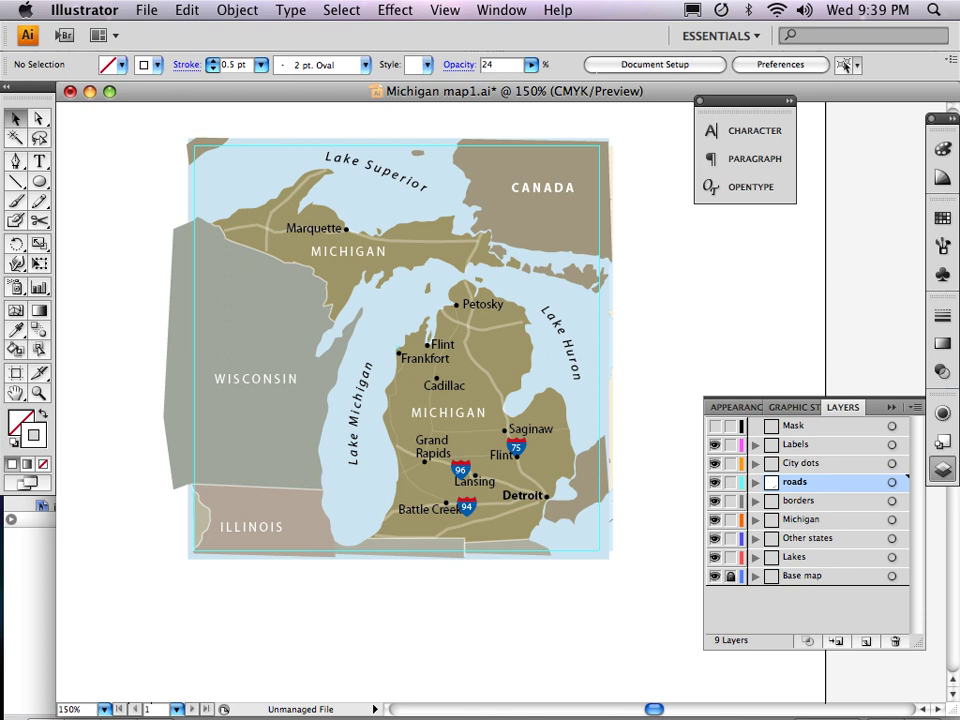